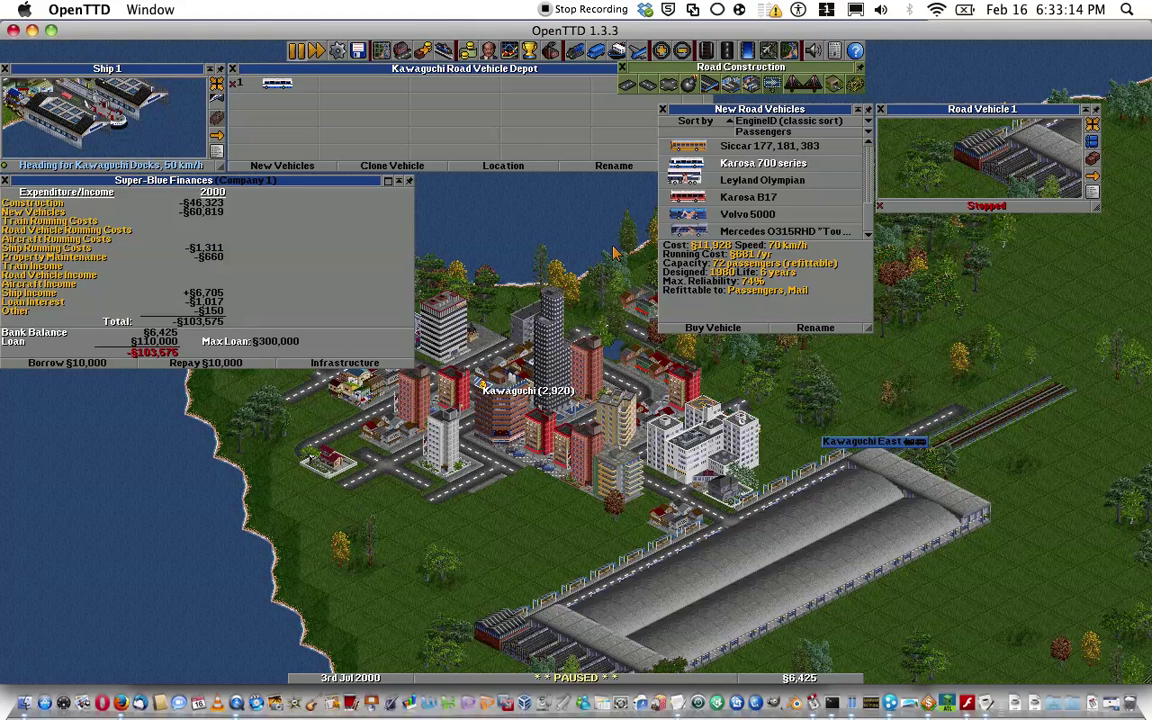
Unpause the game and bring up the Bus Station Orientation options.
click(296, 50)
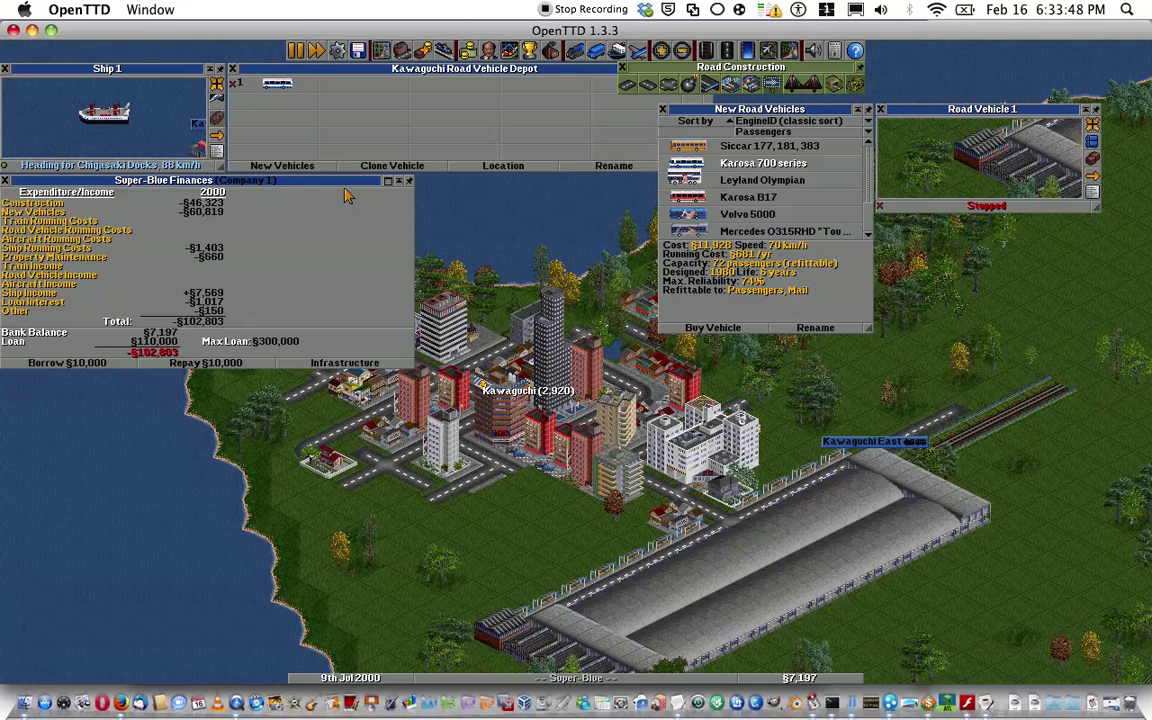
key(7)
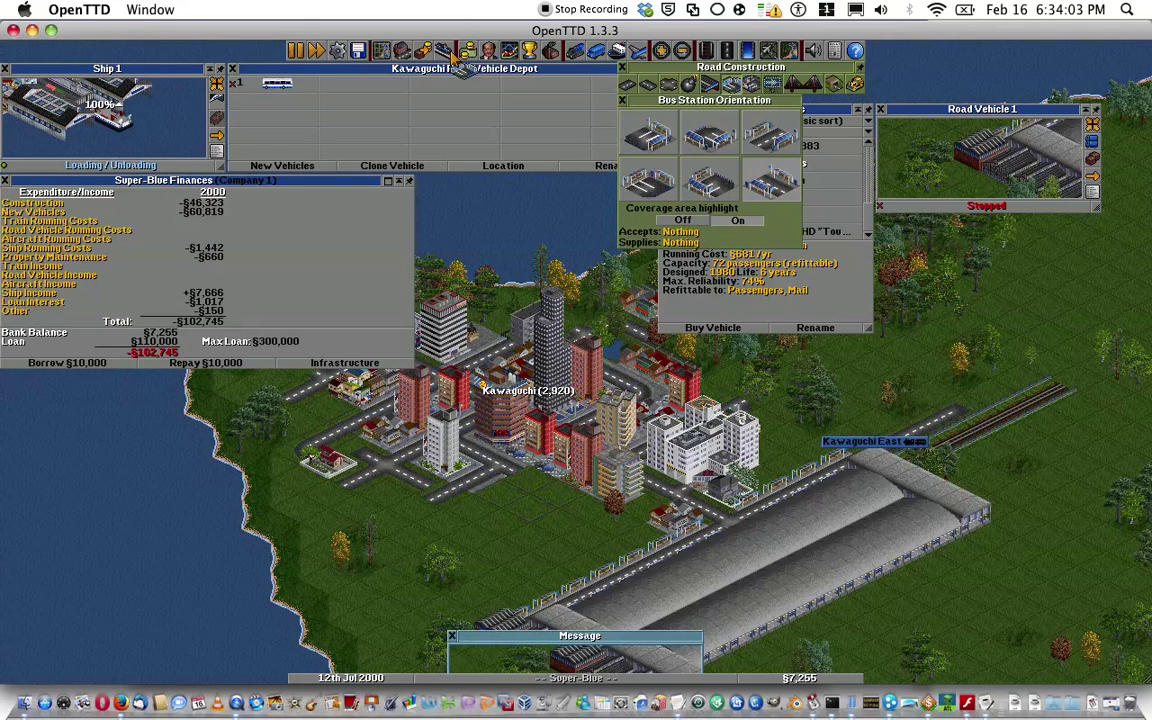
Turn on transparent buildings and place a bus station in Kawaguchi's town centre.
click(340, 52)
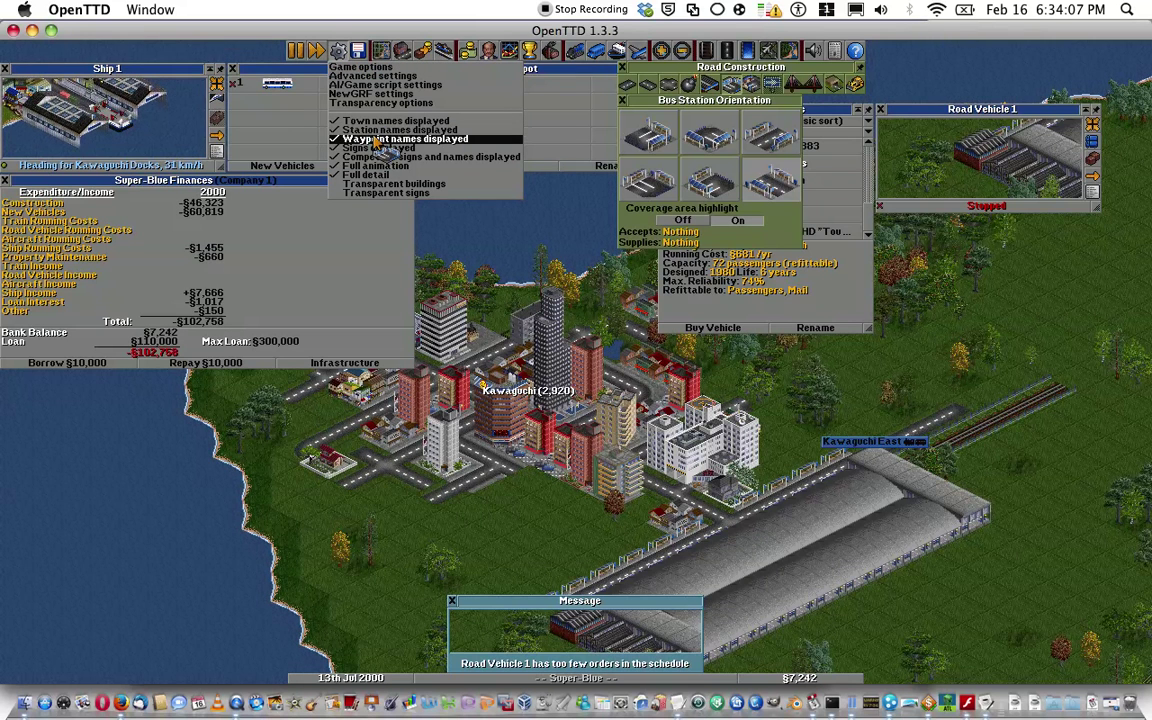
click(400, 184)
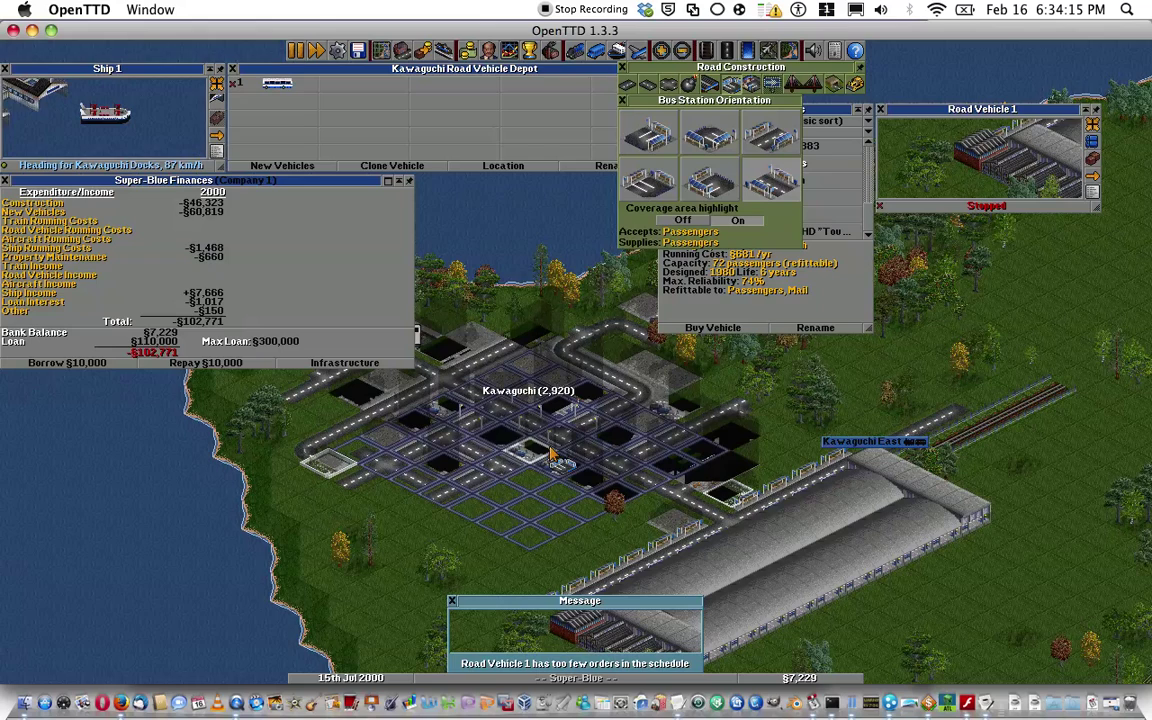
key(Up)
key(Up)
key(Up)
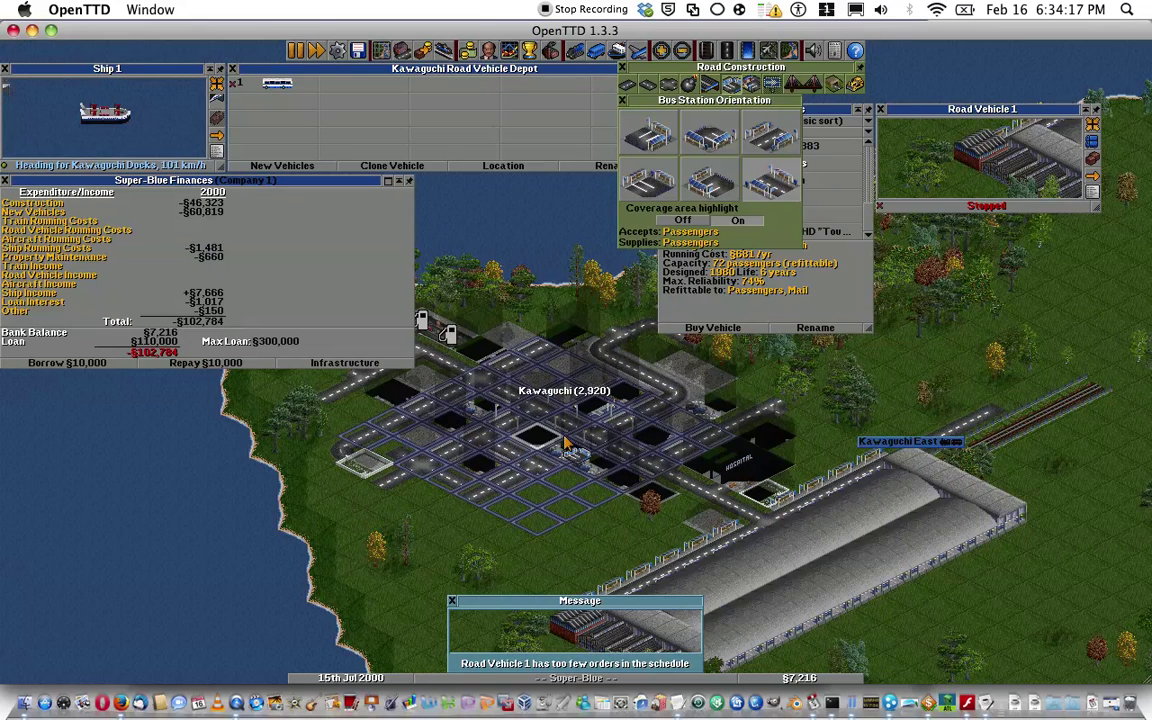
key(Left)
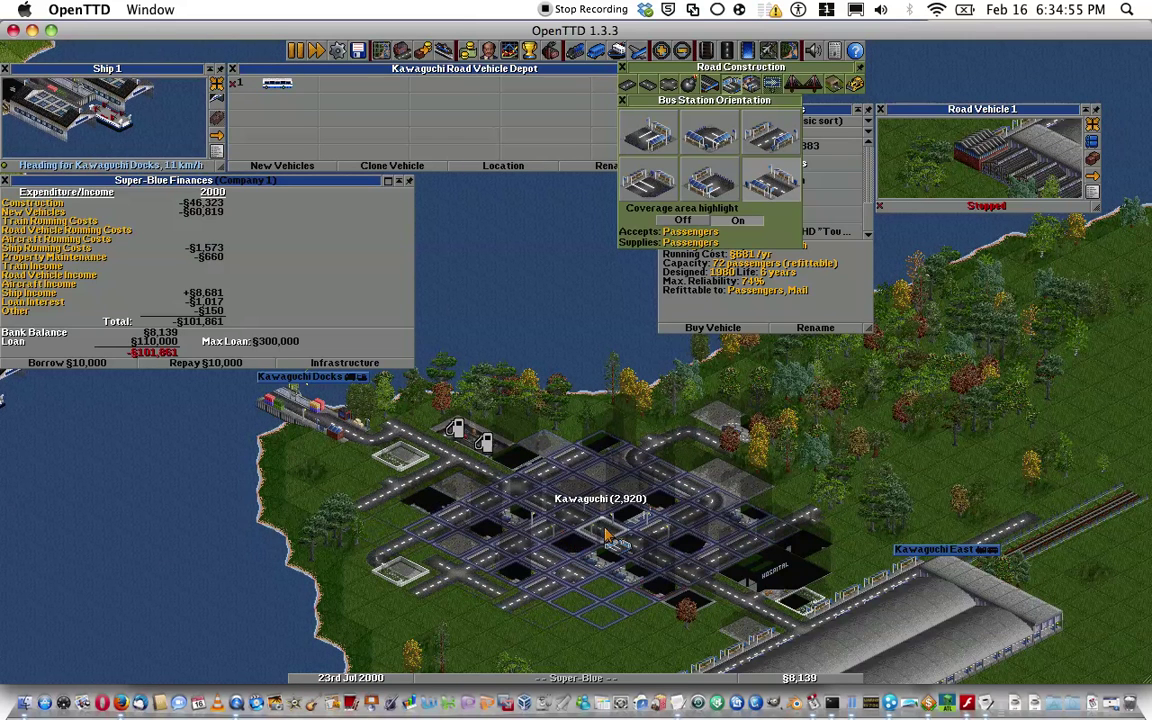
click(600, 520)
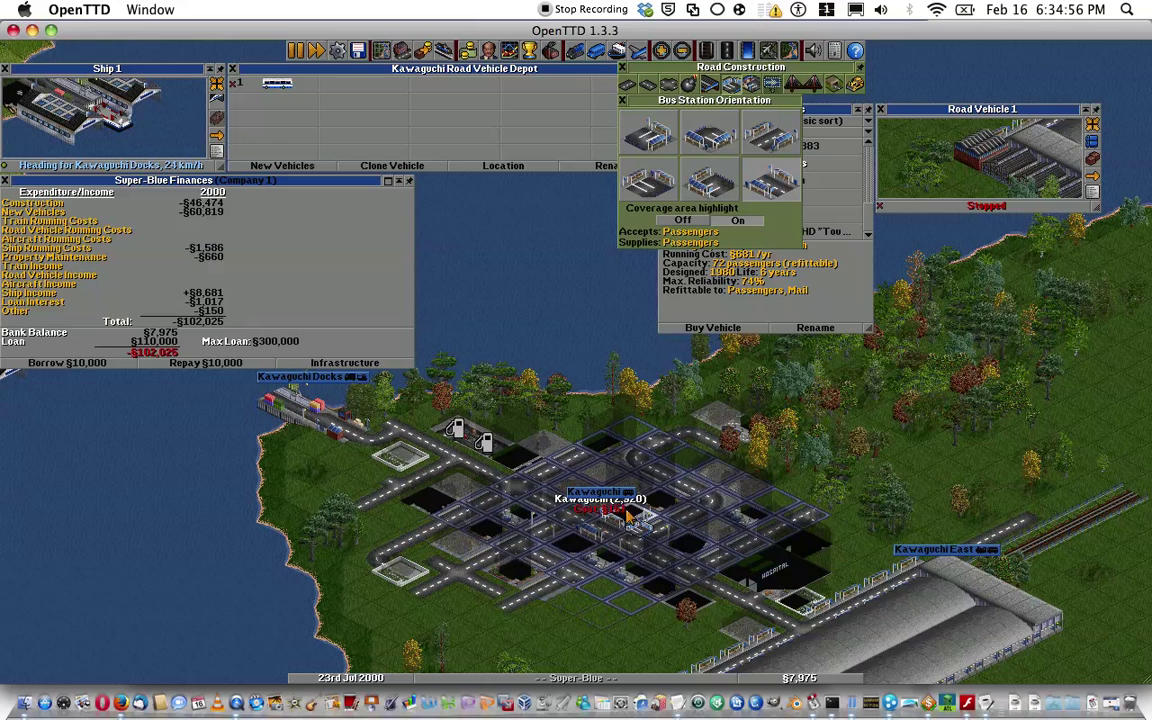
click(623, 100)
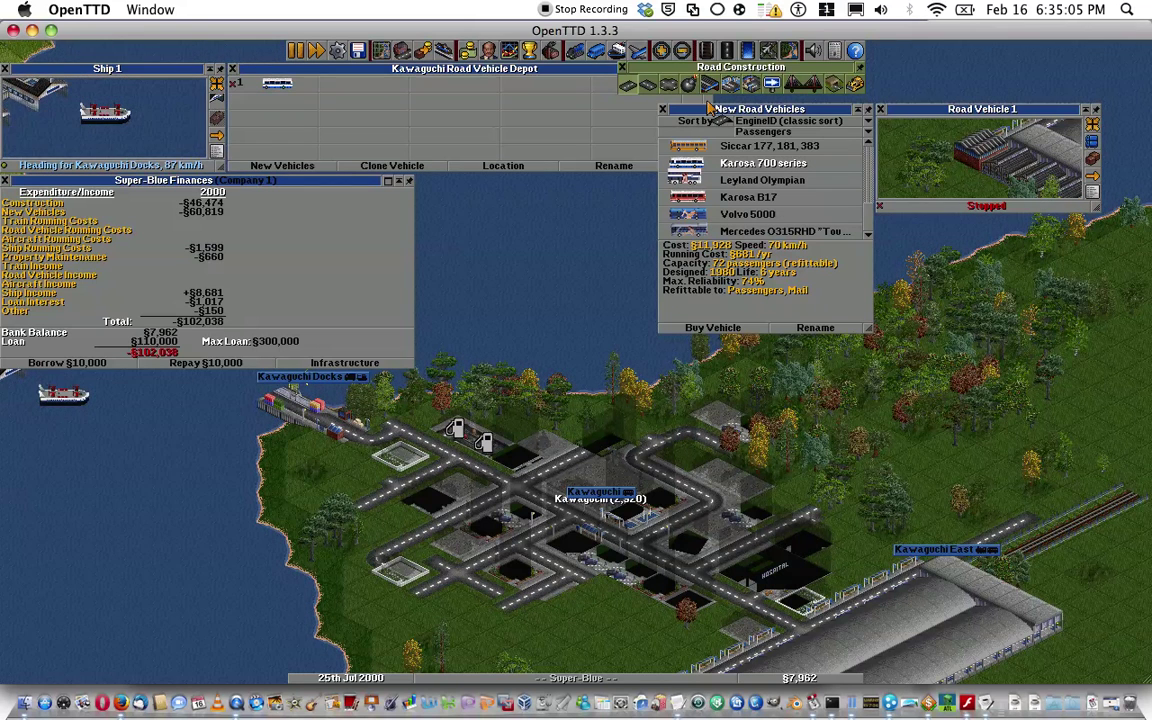
Close the vehicle and road windows, then give Road Vehicle 1 a Go to Kawaguchi order.
click(663, 109)
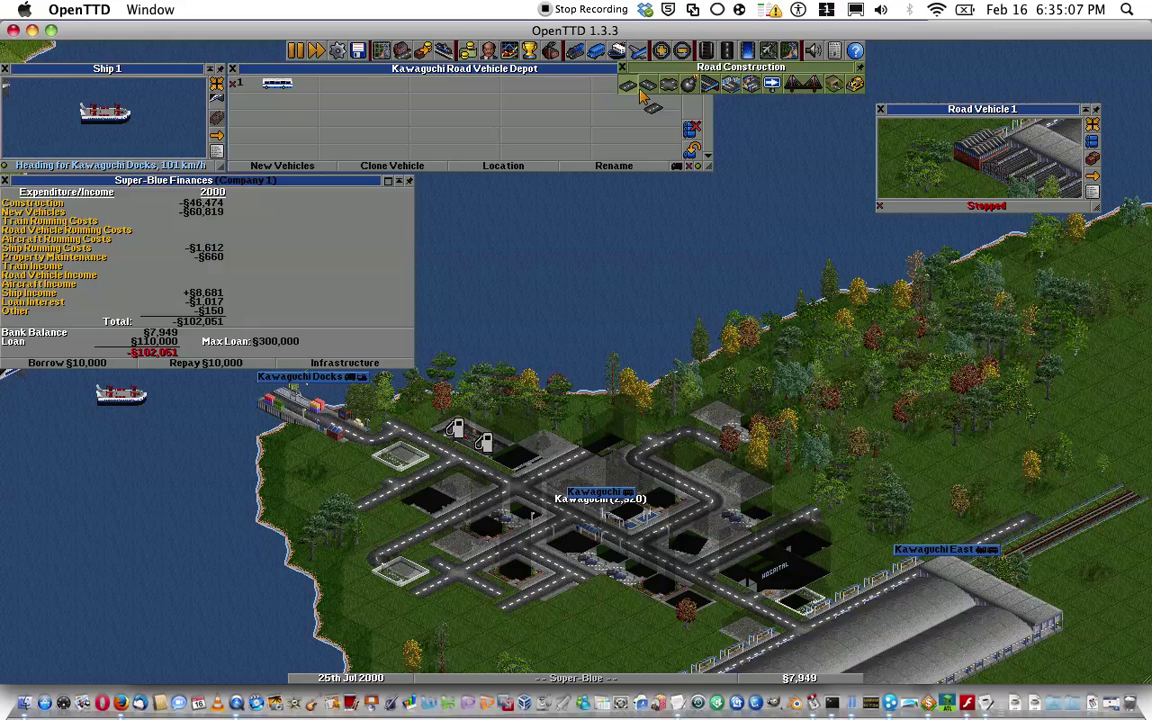
click(622, 67)
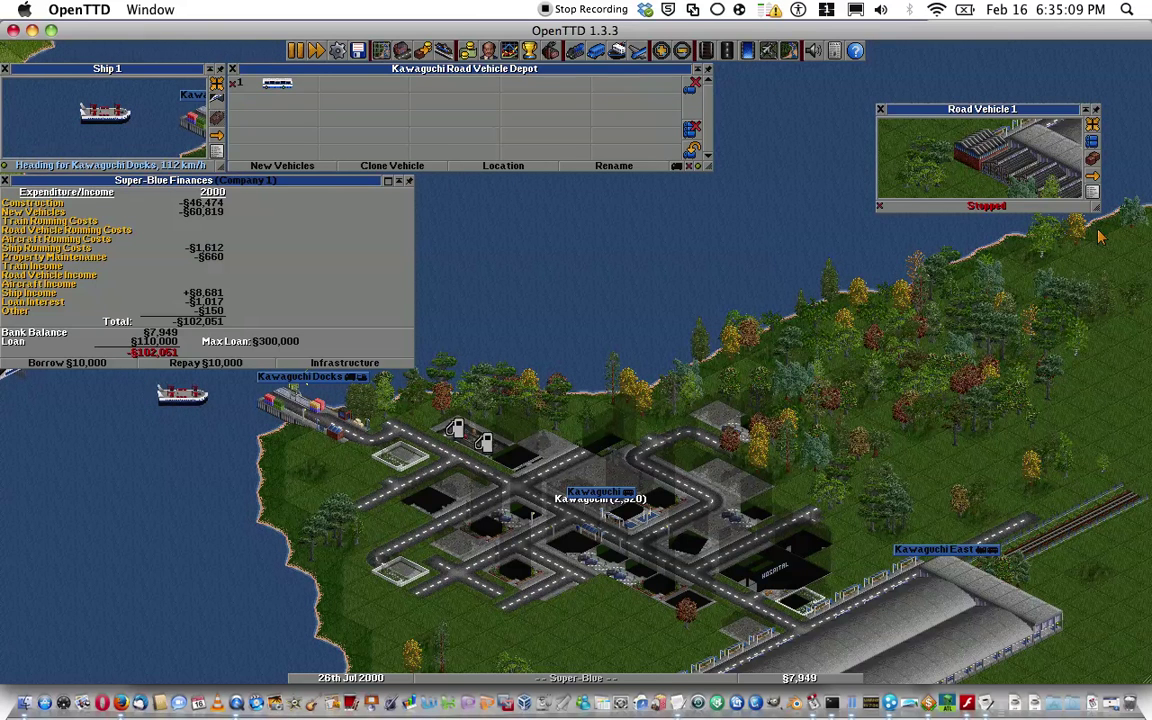
click(1092, 176)
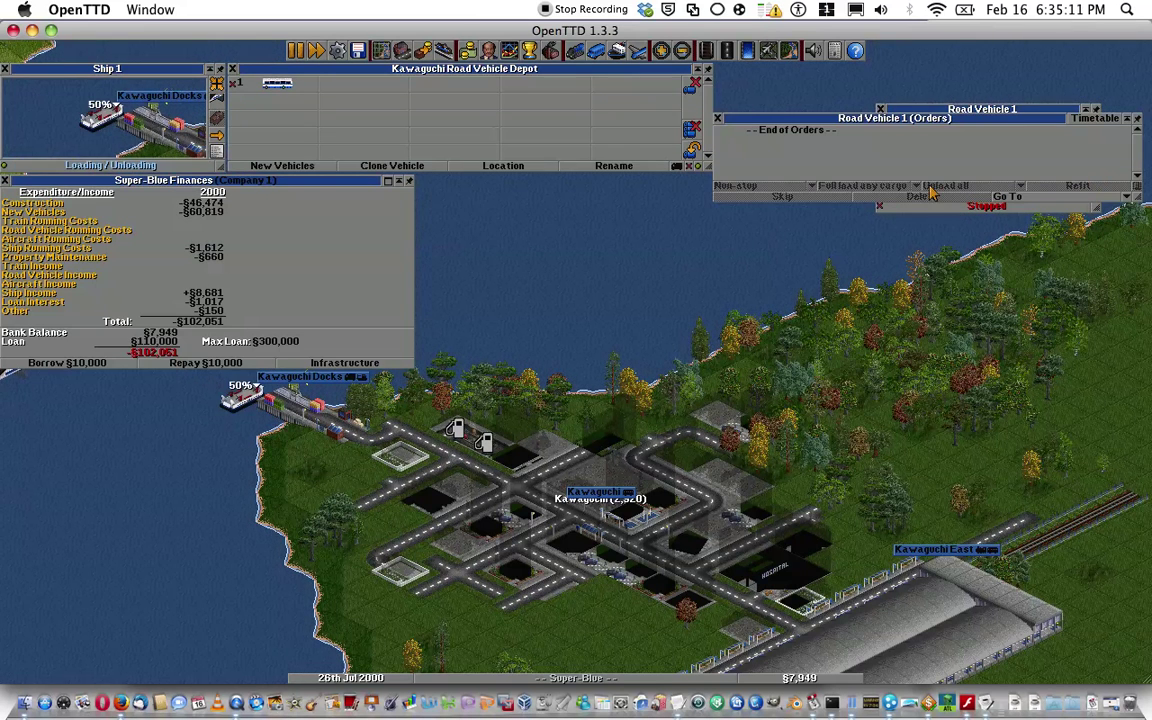
click(1012, 198)
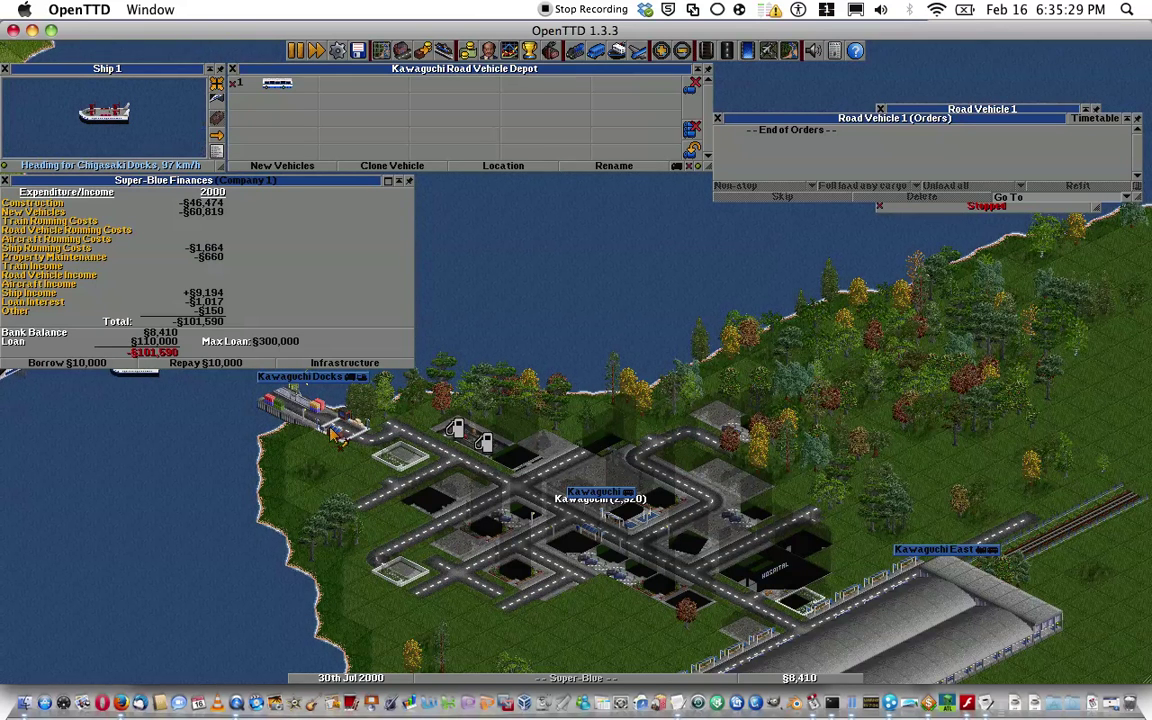
click(612, 543)
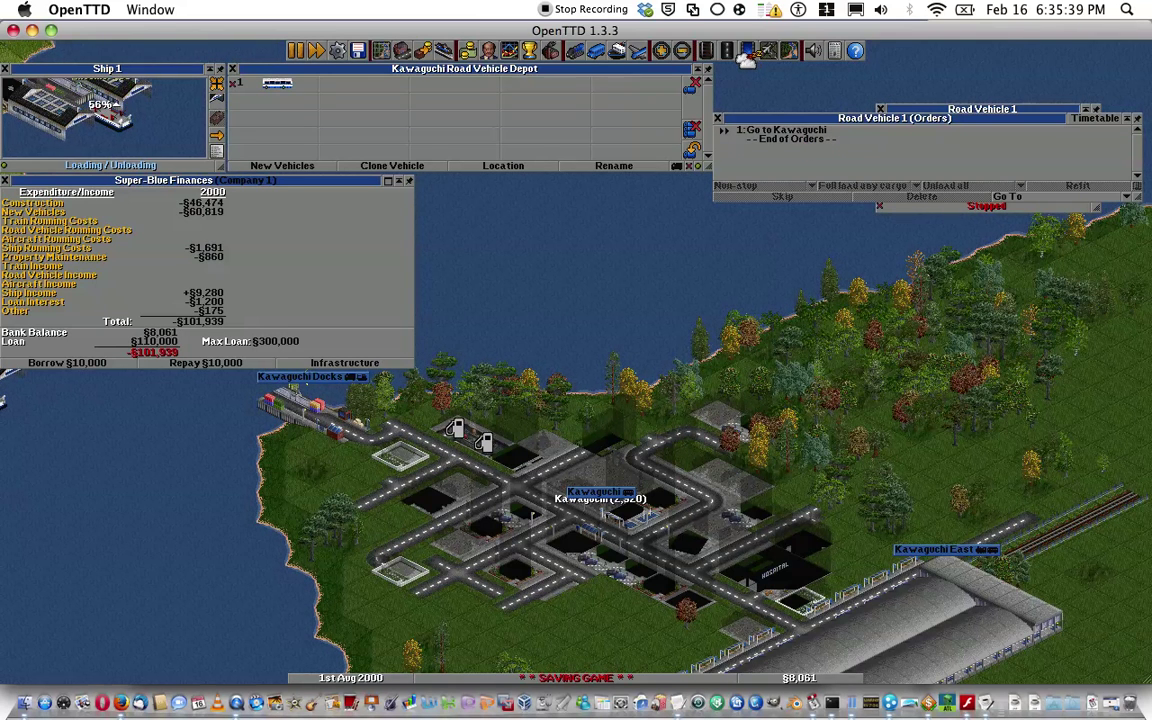
Delete the Go to Kawaguchi order, leaving the list empty, and restore road construction.
click(790, 130)
click(922, 197)
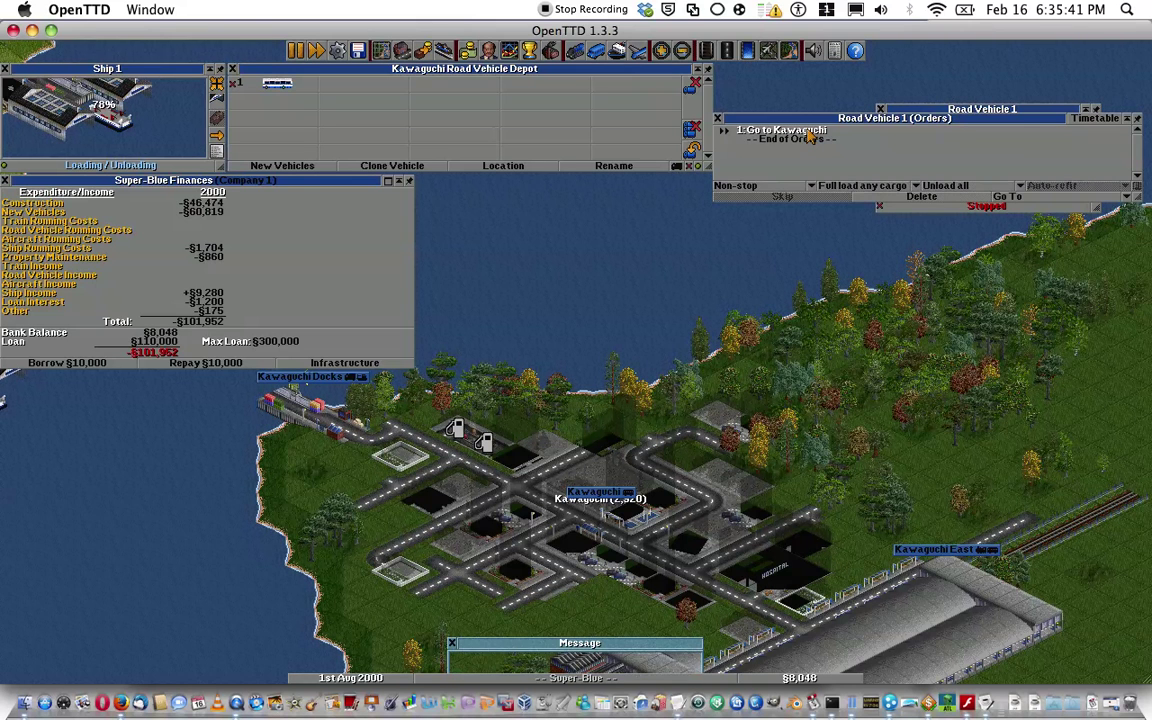
click(682, 51)
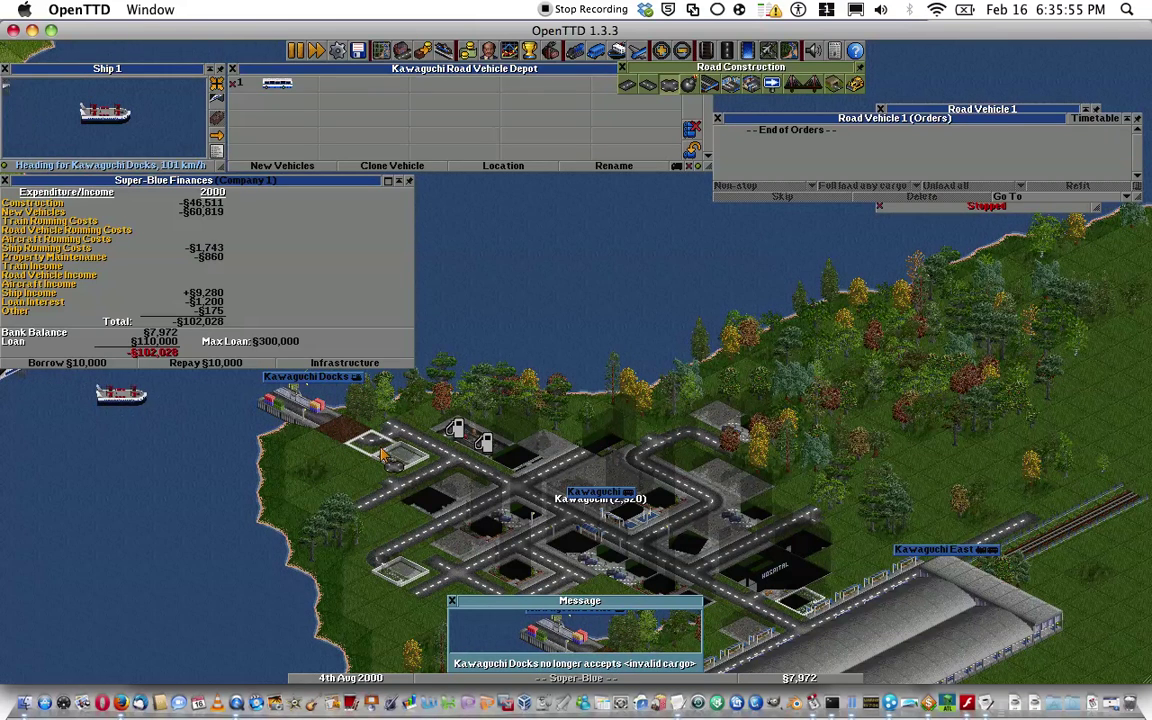
Build a short road beside Kawaguchi Docks and place an oriented bus station on it.
drag(340, 430, 368, 420)
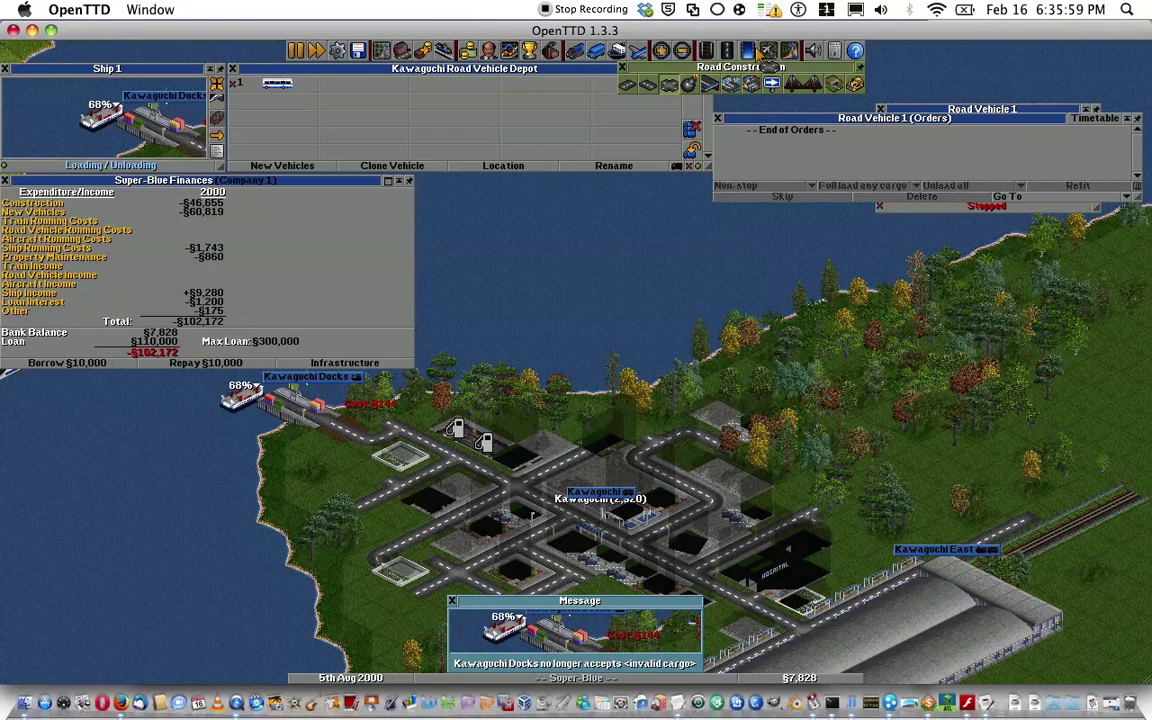
click(751, 84)
click(731, 84)
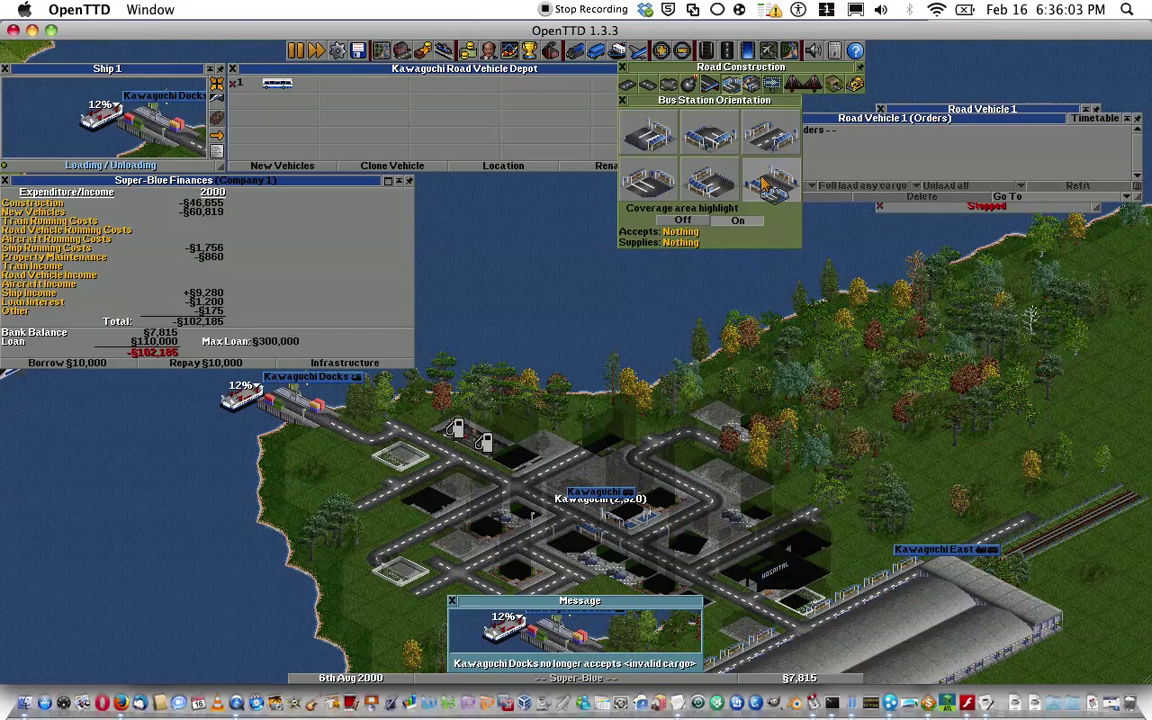
click(768, 184)
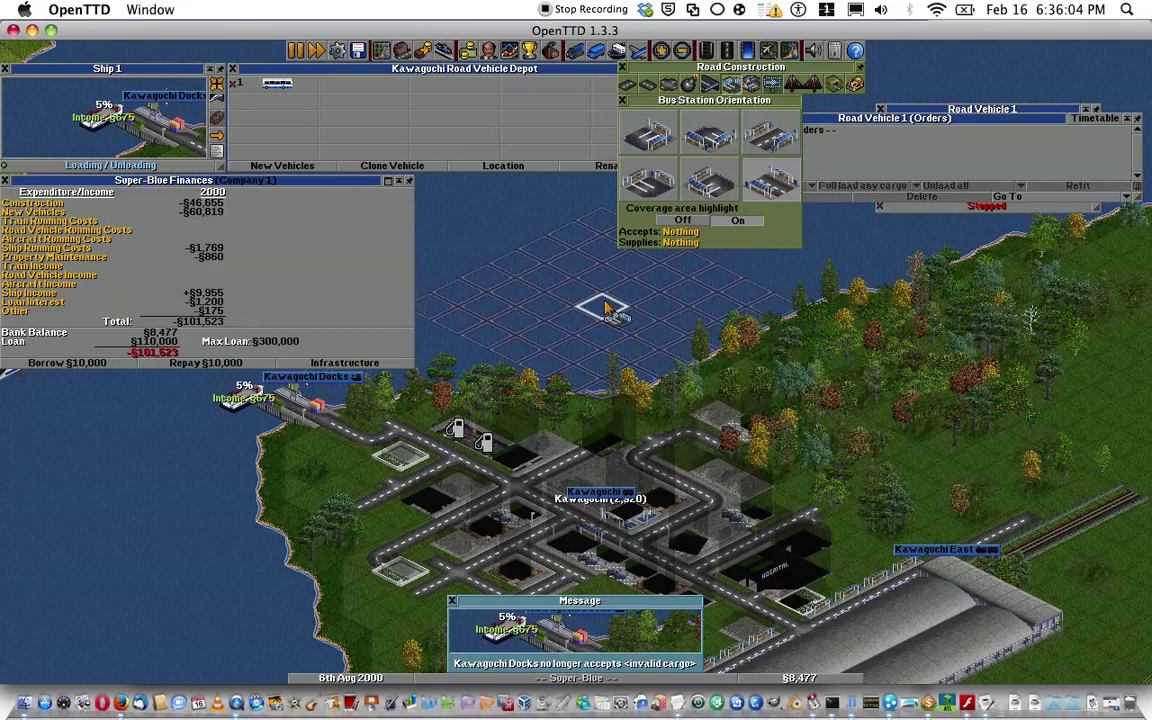
click(350, 428)
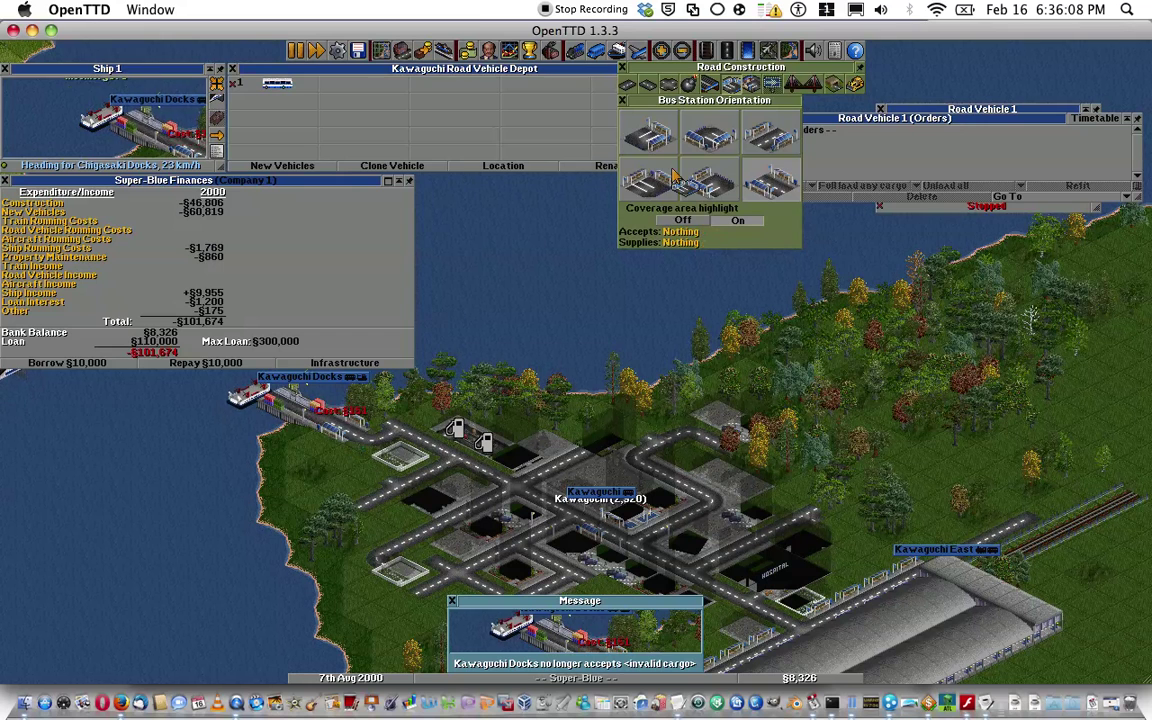
click(622, 100)
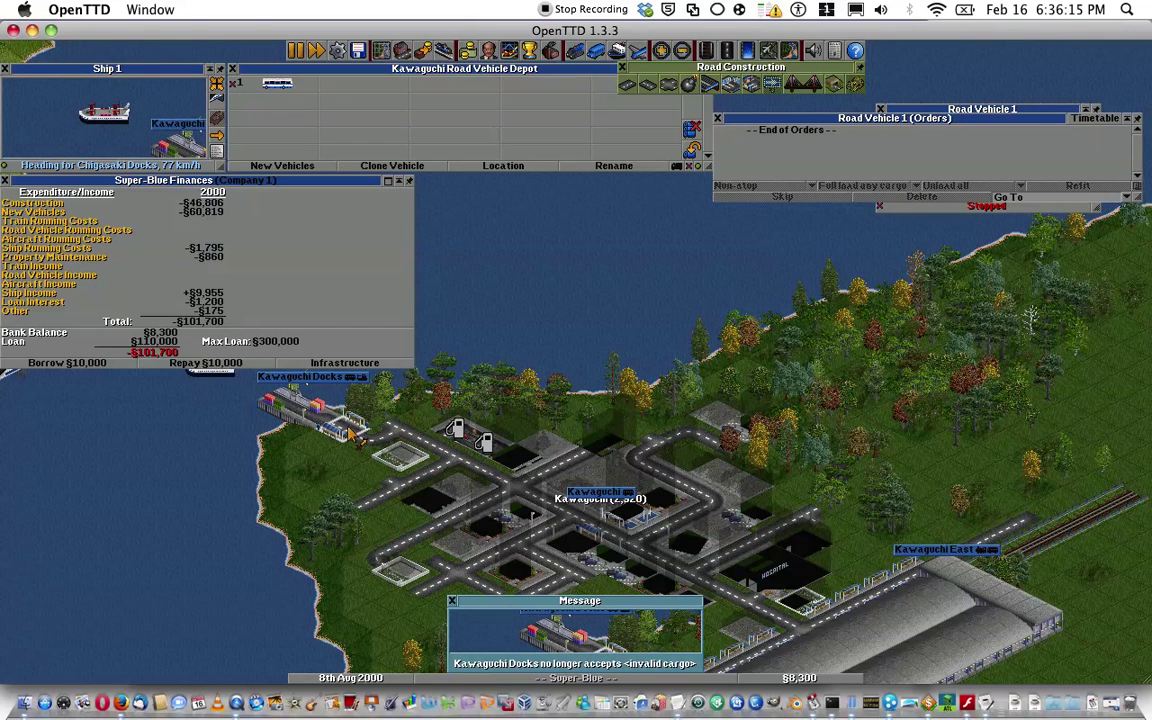
Add a Go to Kawaguchi Docks order to Road Vehicle 1 and dismiss the news message.
click(425, 403)
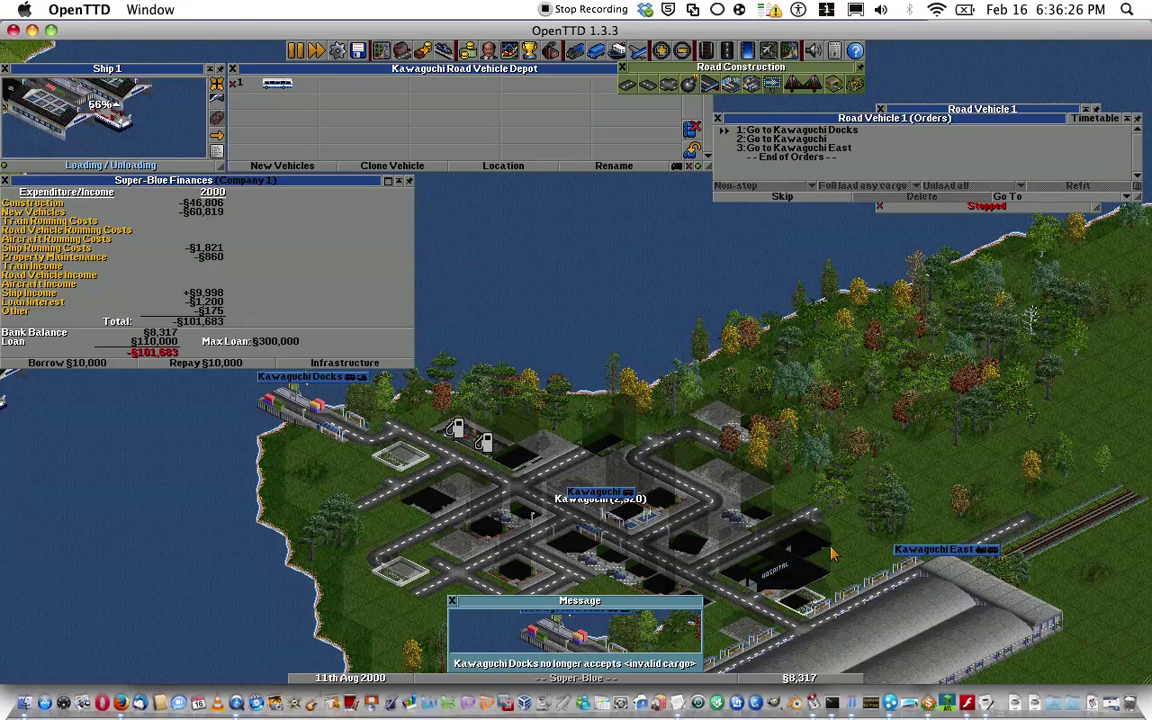
key(space)
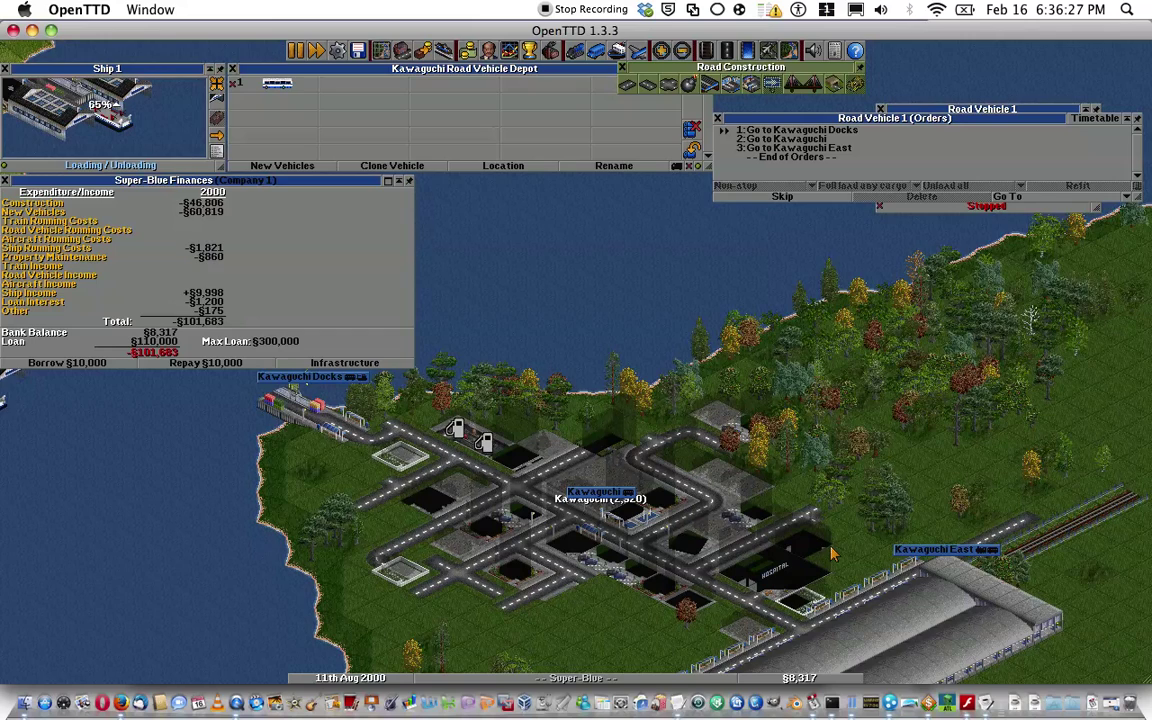
key(Down)
key(Down)
key(Right)
key(Down)
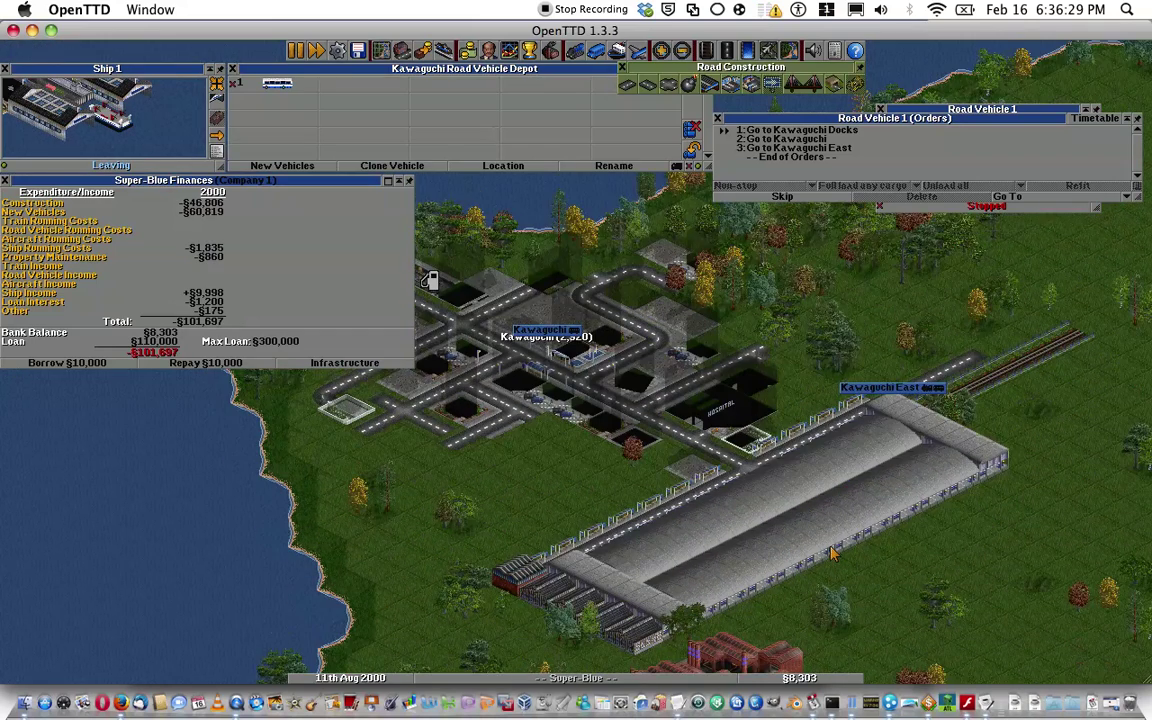
key(Down)
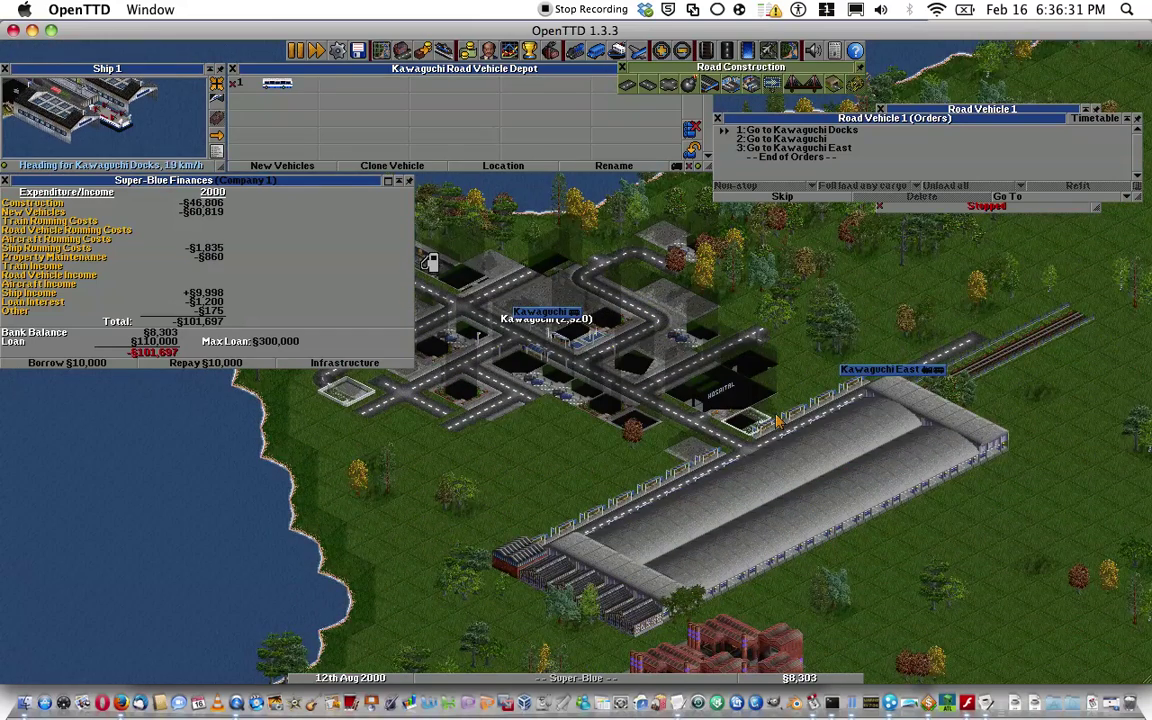
key(Right)
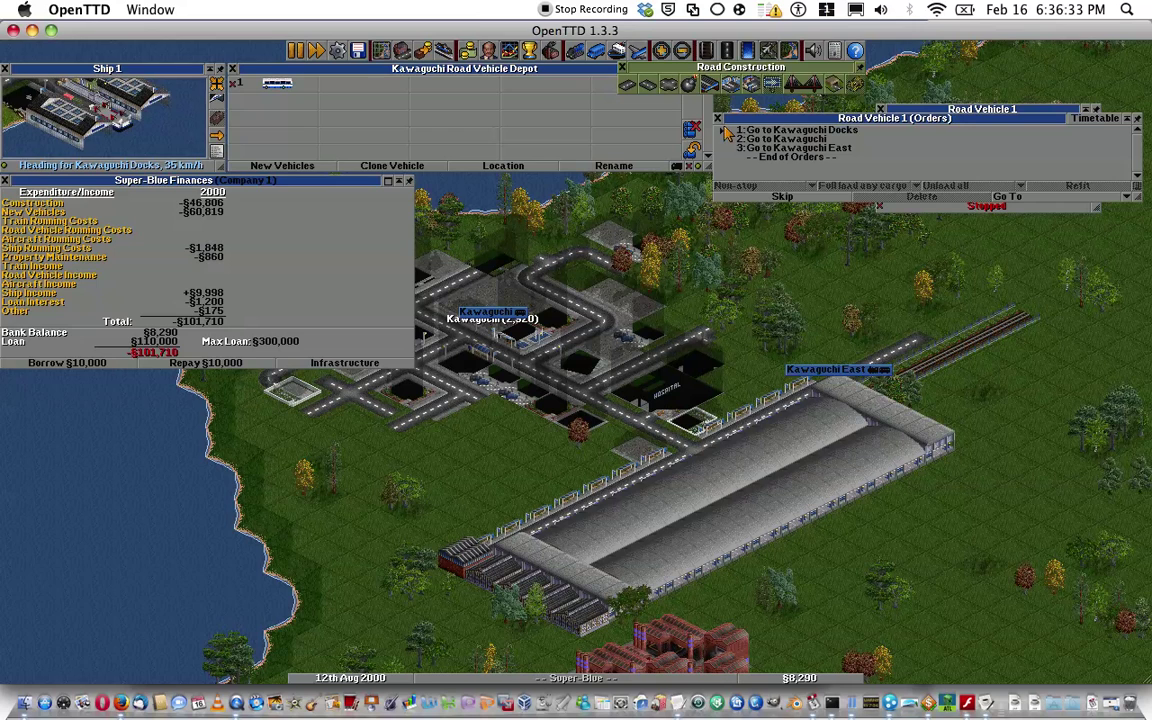
Close the order list and start the stopped Road Vehicle 1 on its route.
click(720, 119)
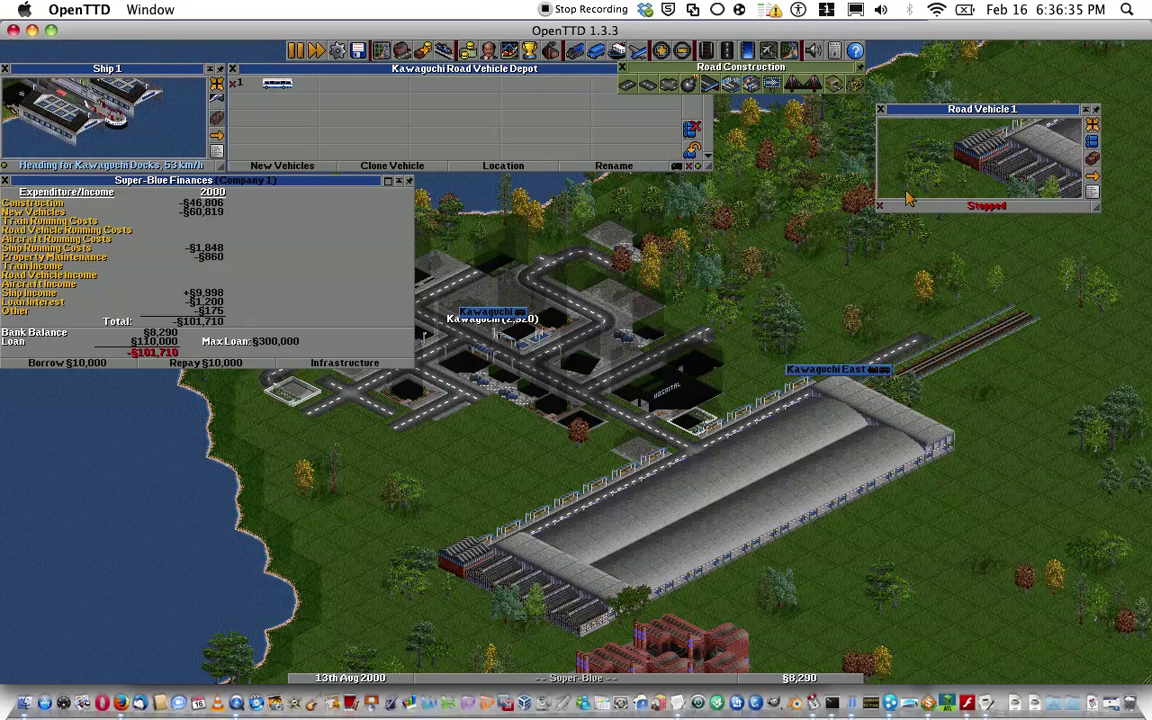
click(955, 206)
key(Up)
key(Up)
key(Left)
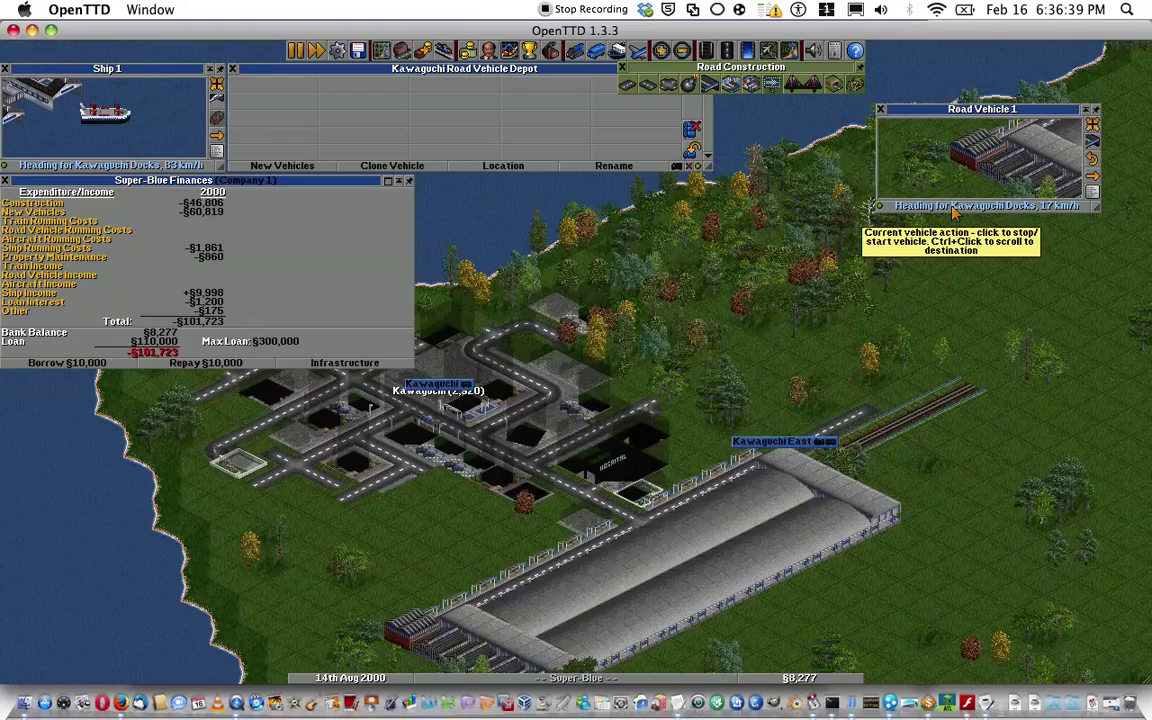
key(Left)
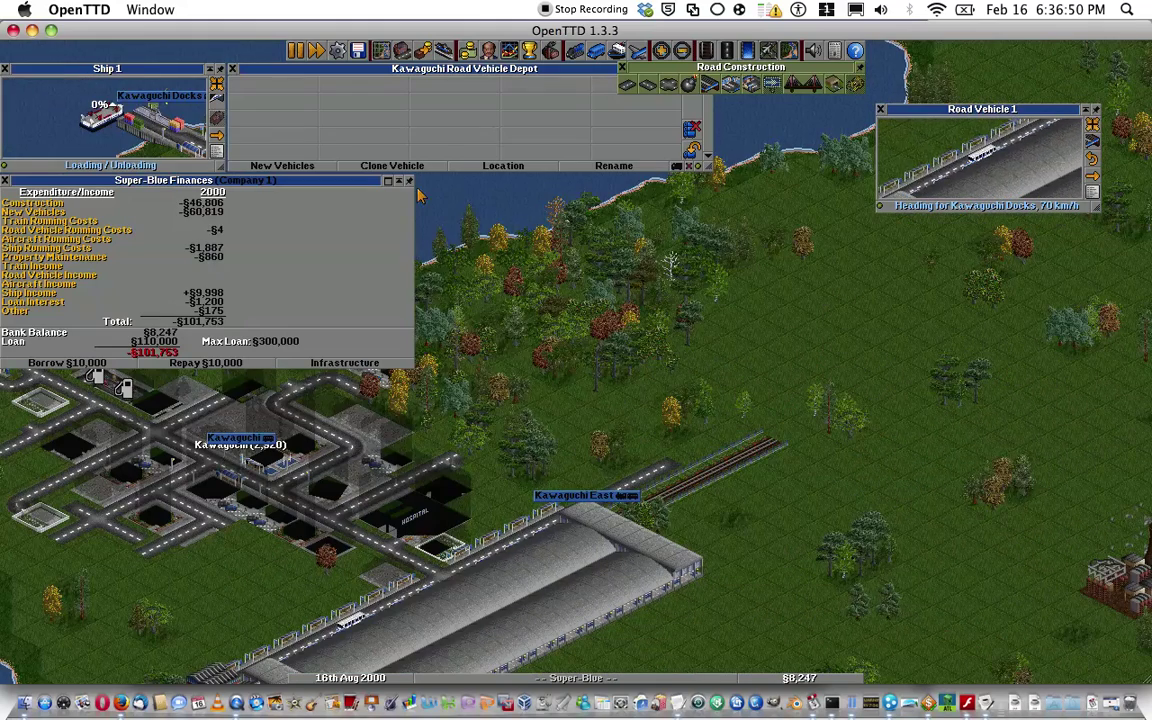
key(Right)
Move the company finances overview to screen centre and close it.
click(368, 182)
drag(368, 182, 683, 261)
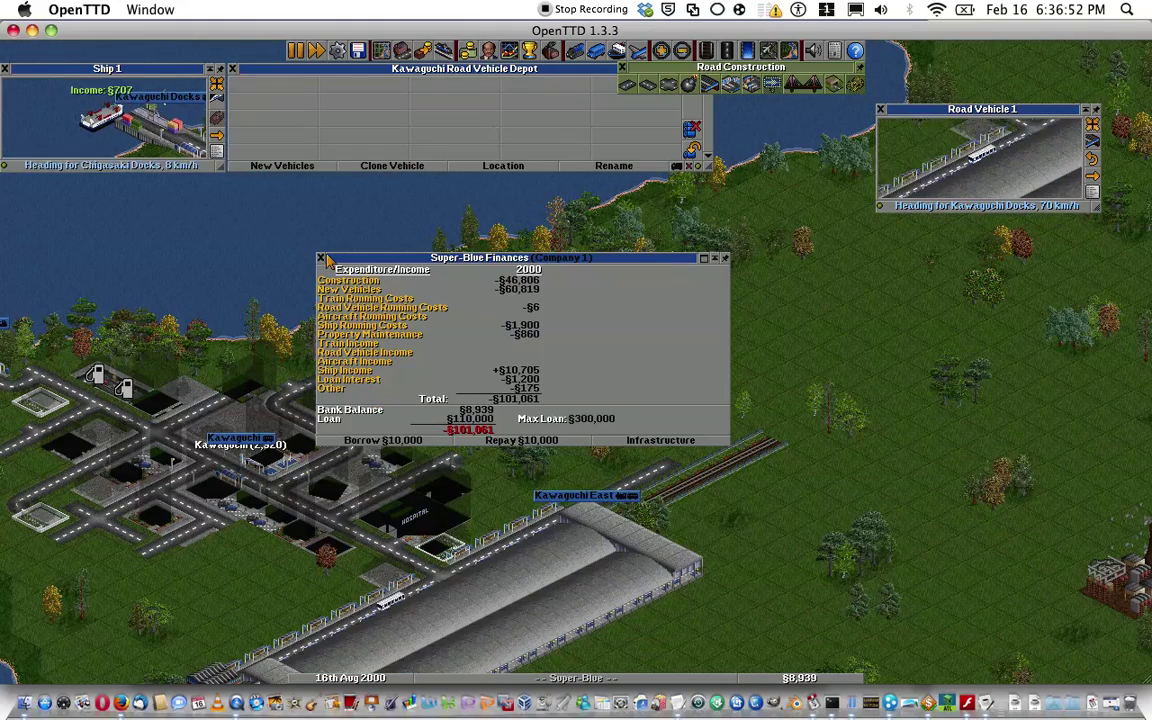
click(322, 261)
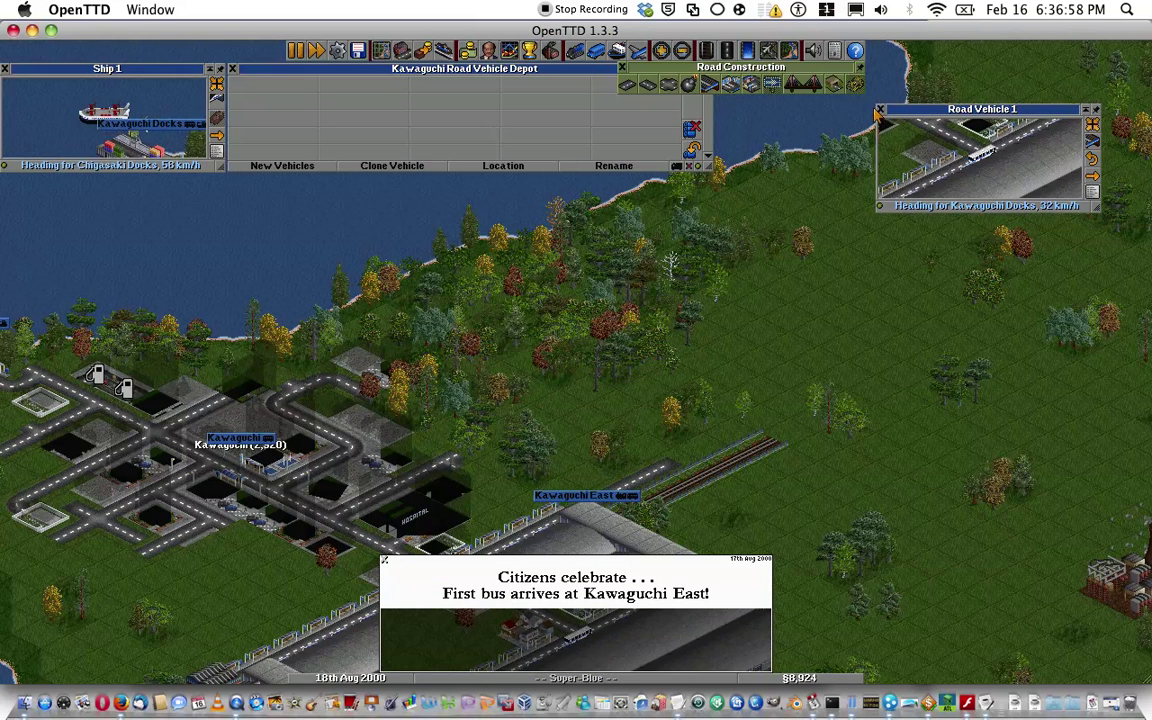
Pan across the countryside and back to Kawaguchi town.
key(Down)
key(Down)
key(Left)
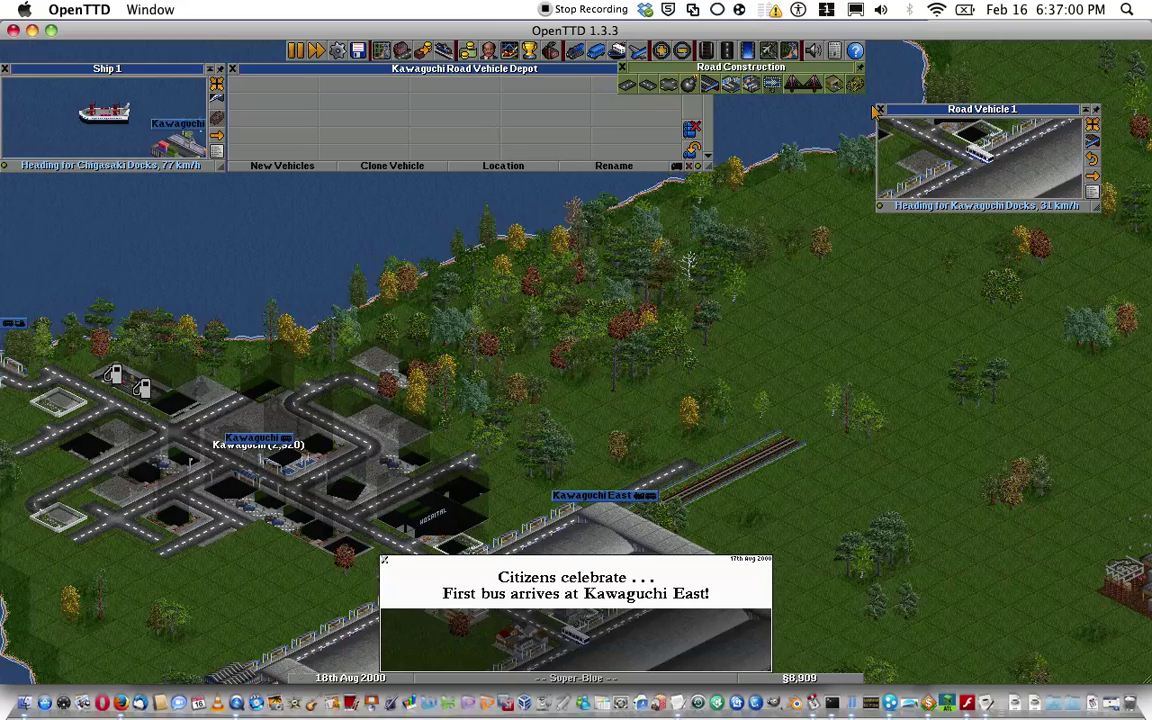
key(Down)
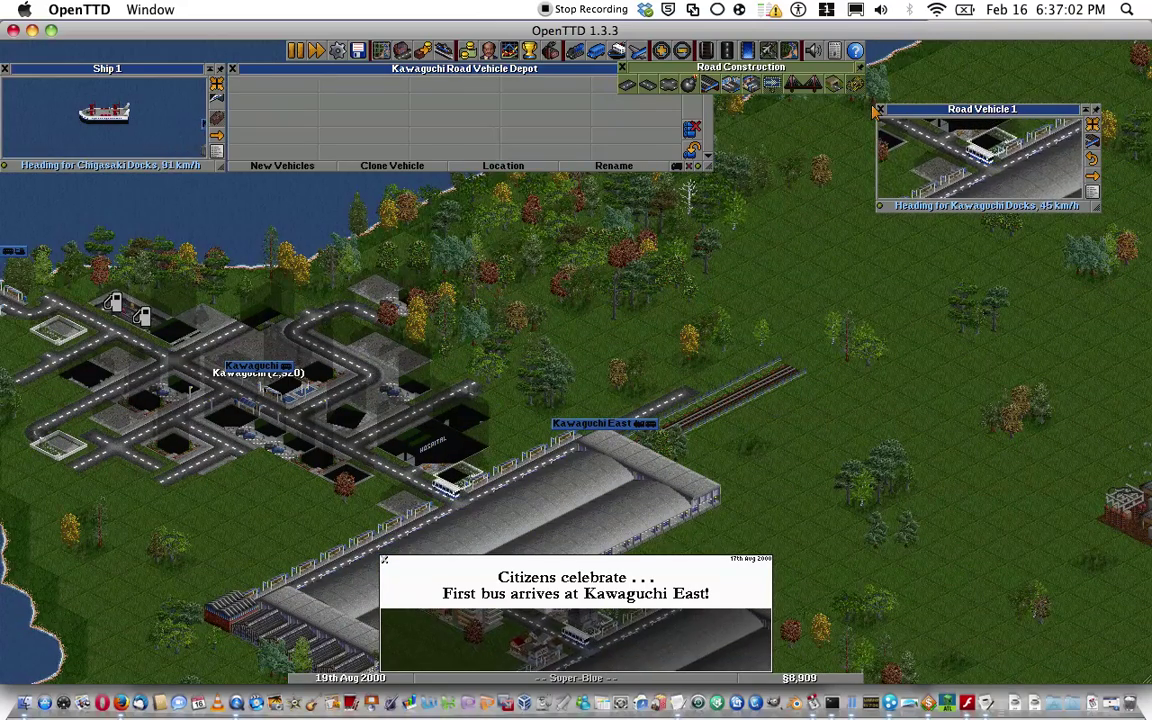
key(Down)
key(Down)
key(Right)
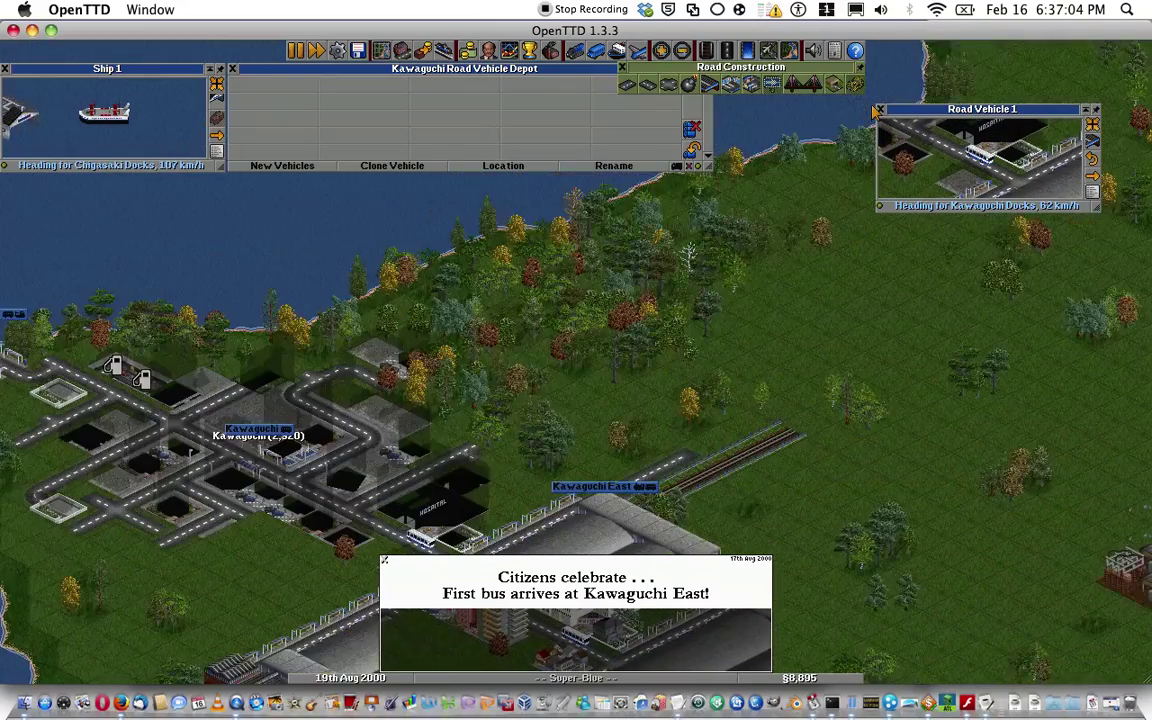
key(Down)
key(Down)
key(Down)
key(Down)
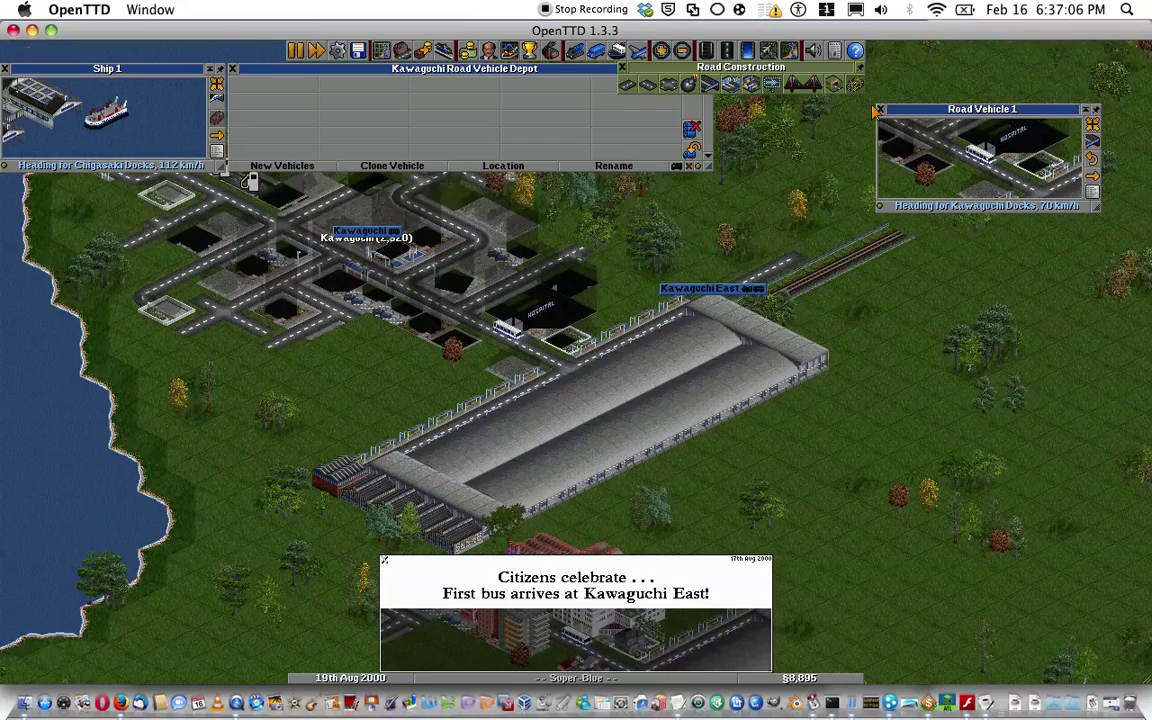
key(Up)
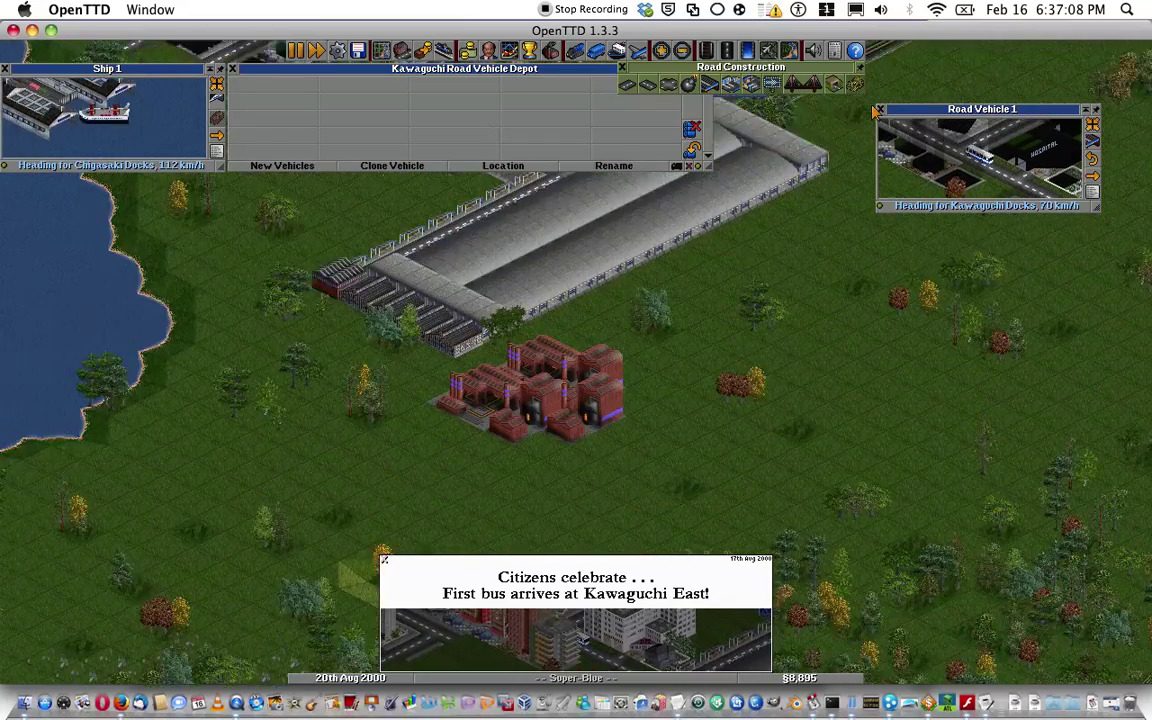
key(Up)
key(Up)
key(Left)
key(Up)
key(Left)
key(Up)
key(Left)
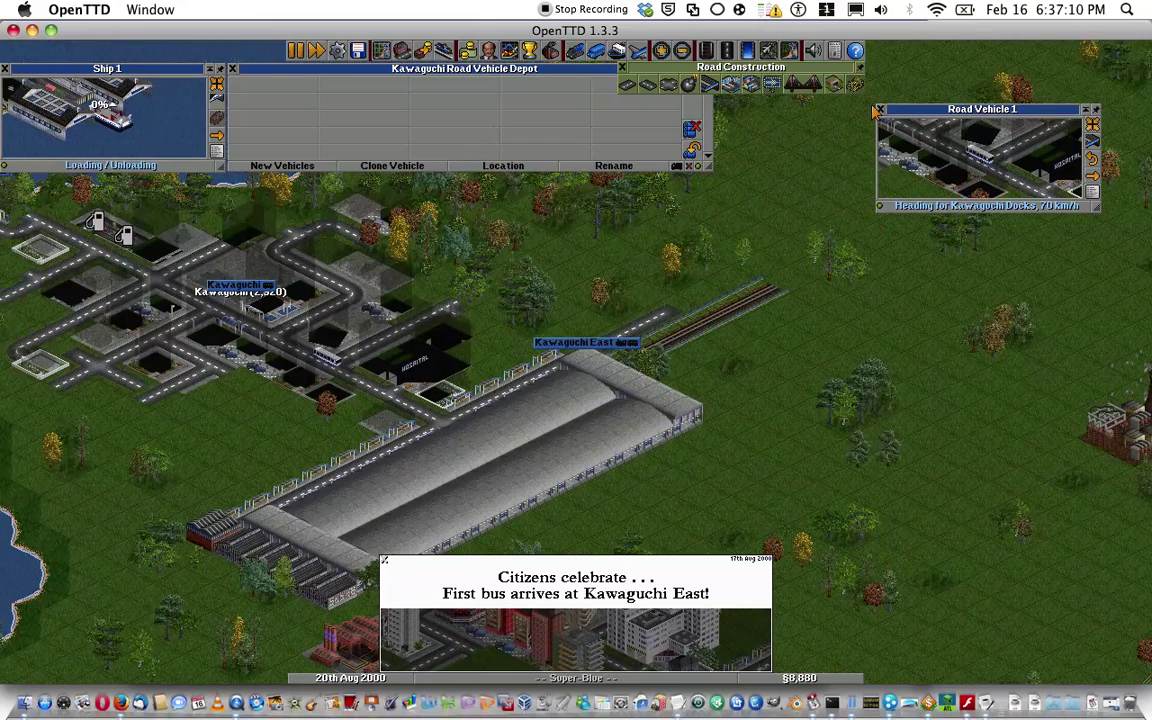
Pan past Kawaguchi East, the coastline and forest until Kuwana appears.
key(Up)
key(Left)
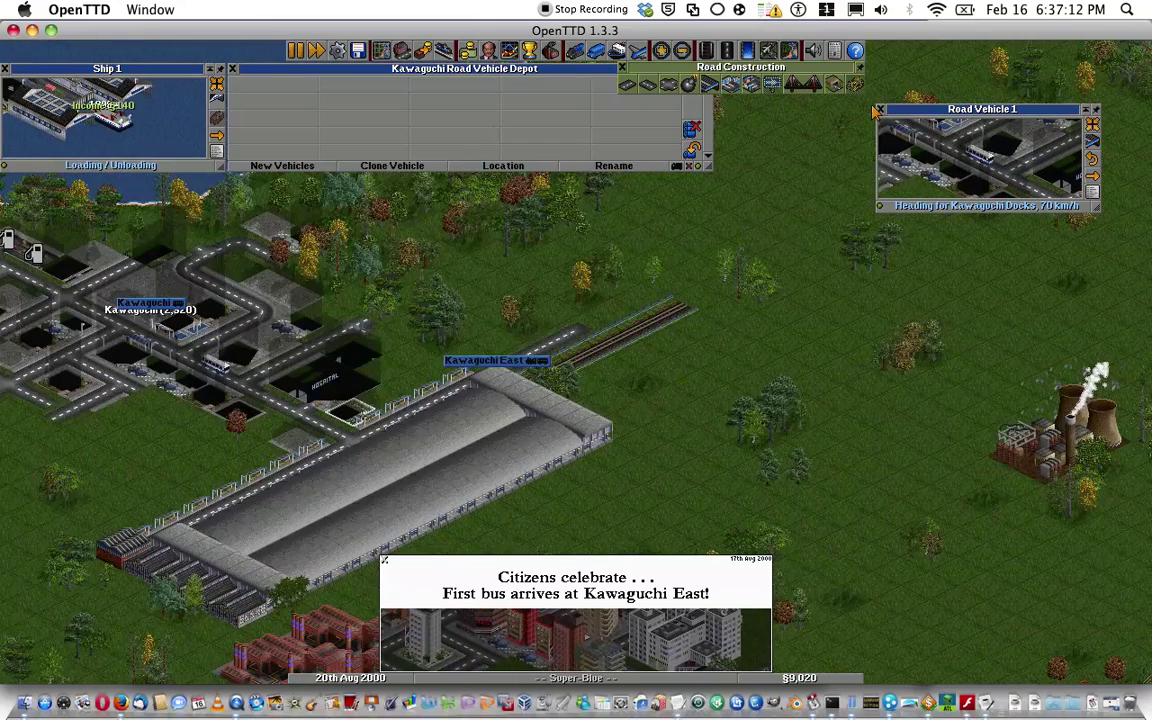
key(Up)
key(Left)
key(Up)
key(Right)
key(Up)
key(Right)
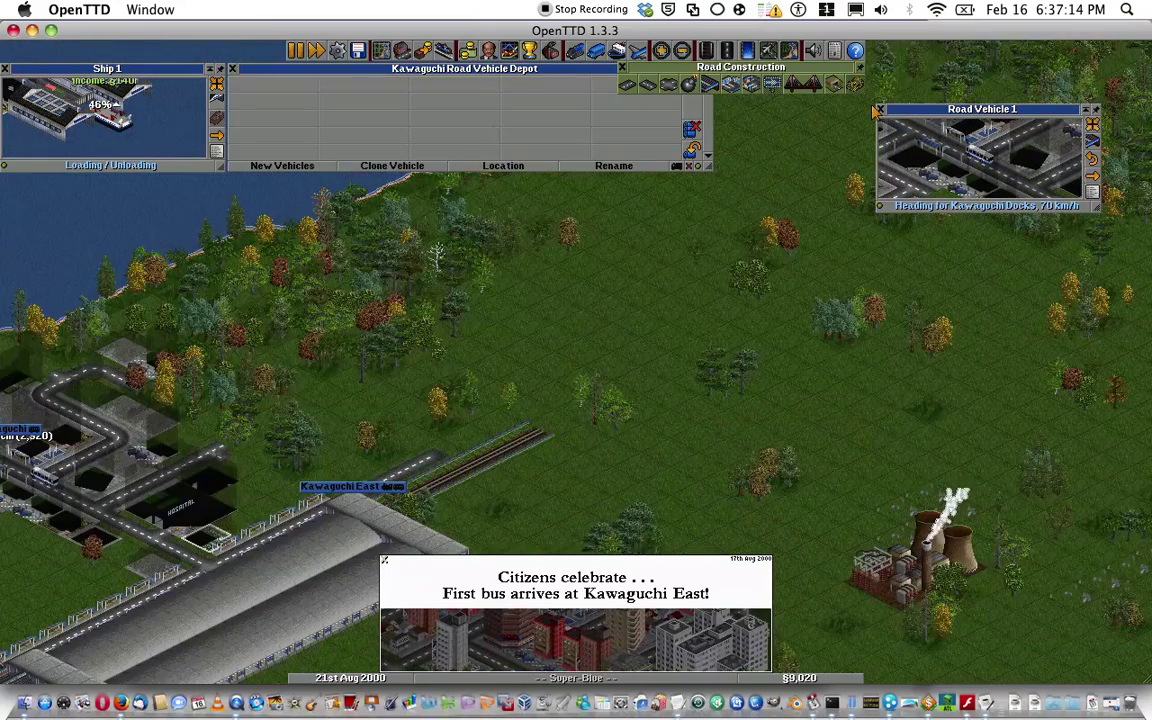
key(Up)
key(Right)
key(Up)
key(Right)
key(Up)
key(Right)
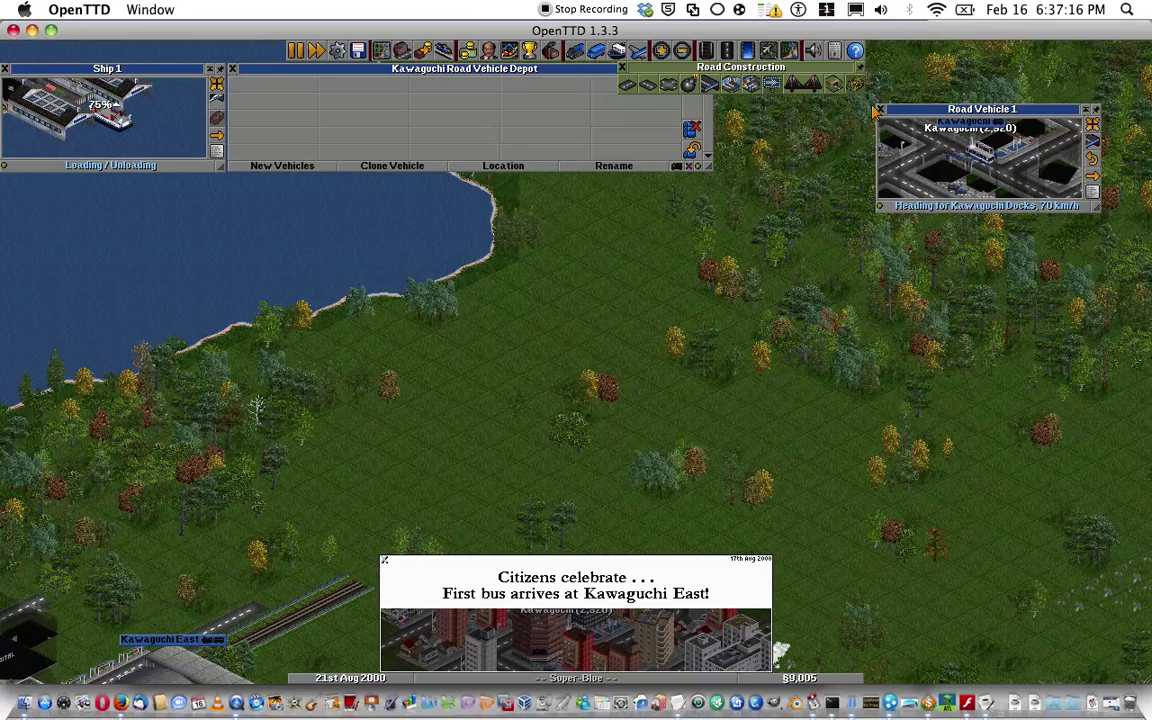
key(Up)
key(Right)
key(Up)
key(Right)
key(Up)
key(Right)
key(Up)
key(Right)
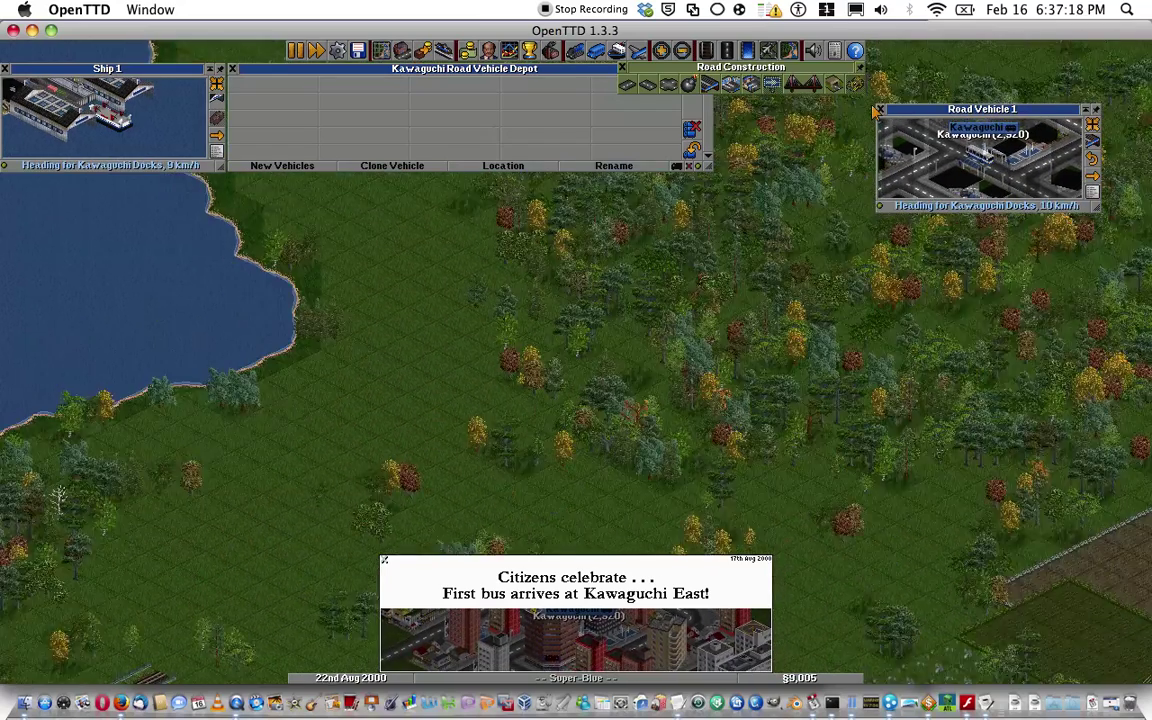
key(Right)
key(Right)
key(Right)
key(Right)
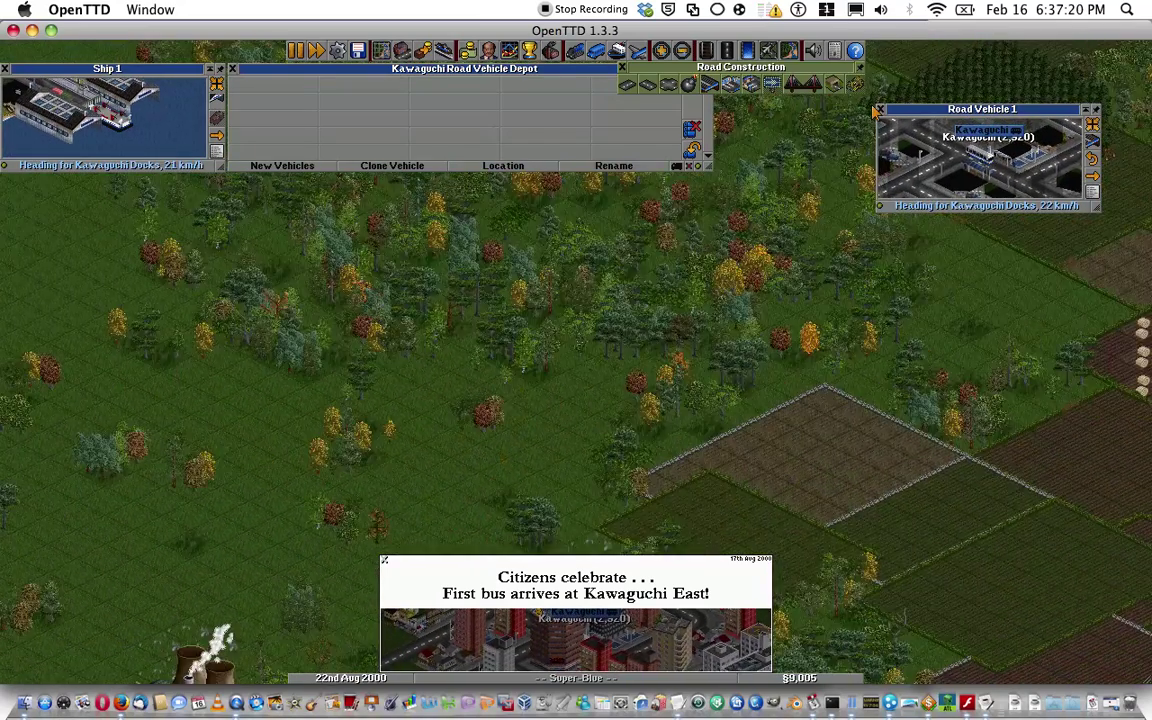
key(Up)
key(Up)
key(Up)
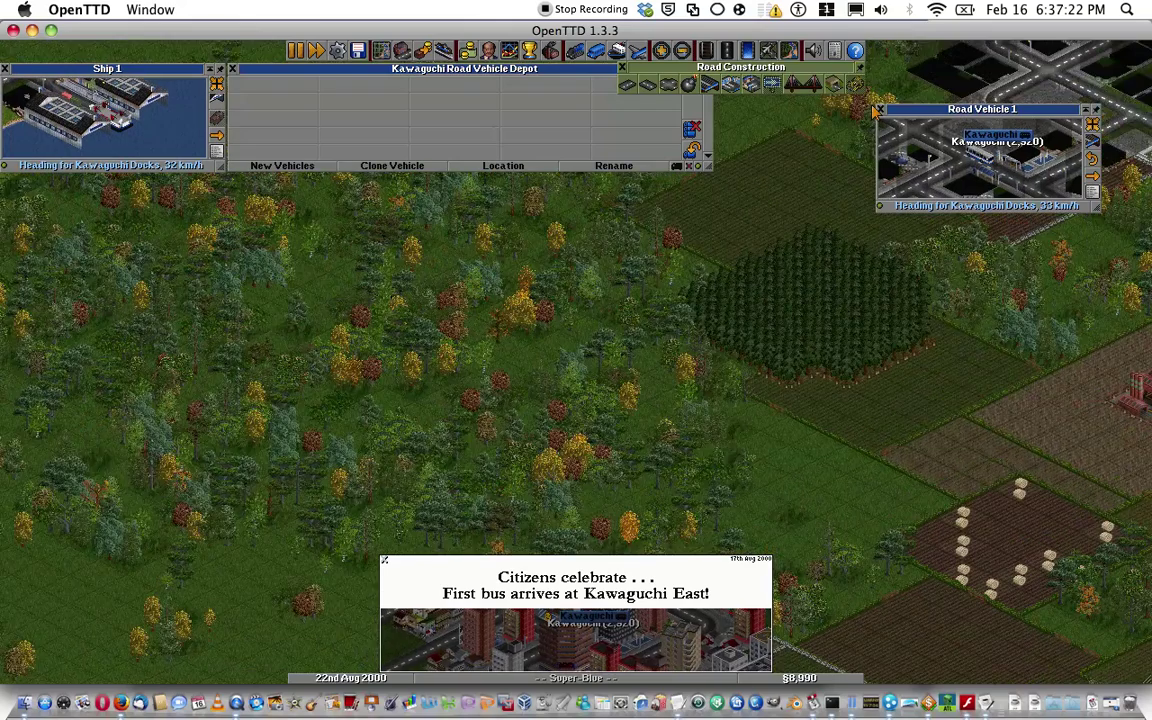
key(Up)
key(Up)
key(Up)
key(Up)
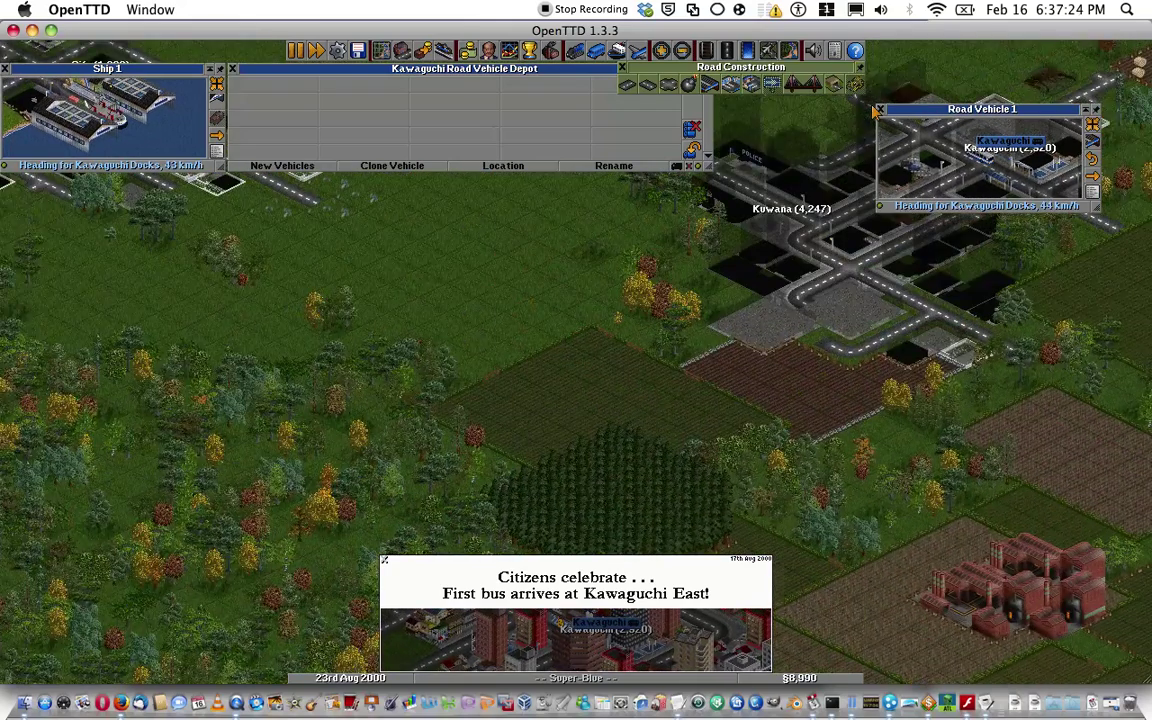
key(Right)
key(Right)
key(Up)
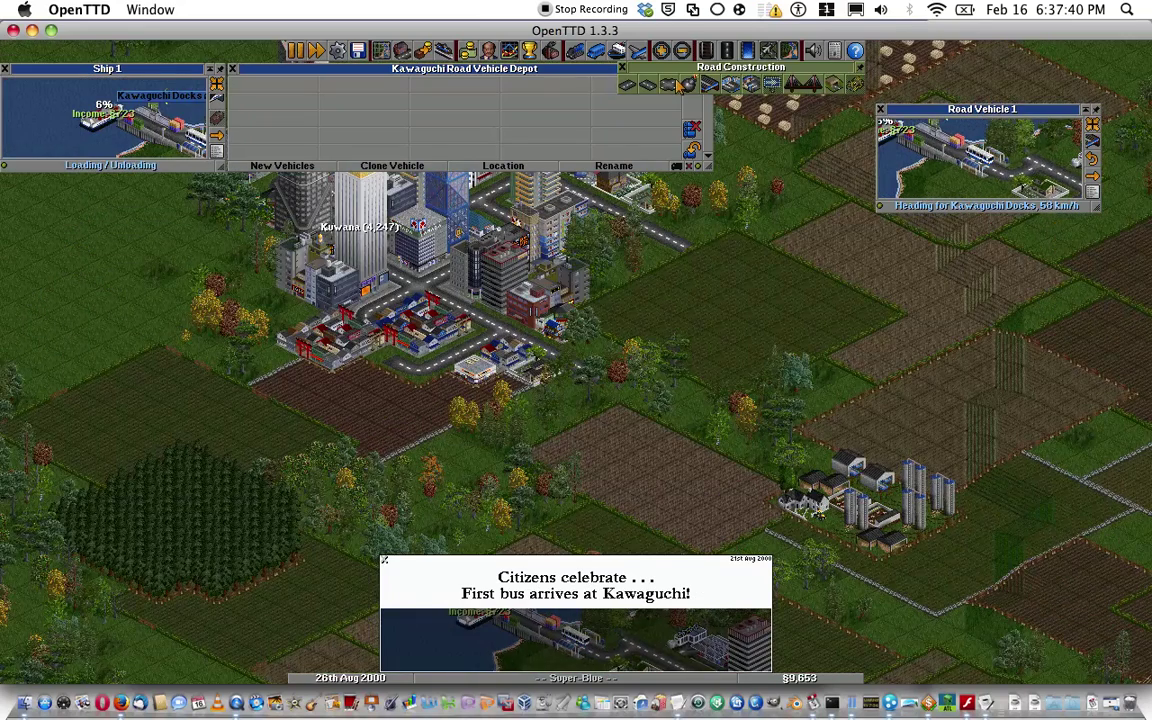
Try a two-tile road stretch beside Kuwana and select rail station building.
click(688, 84)
drag(545, 355, 560, 385)
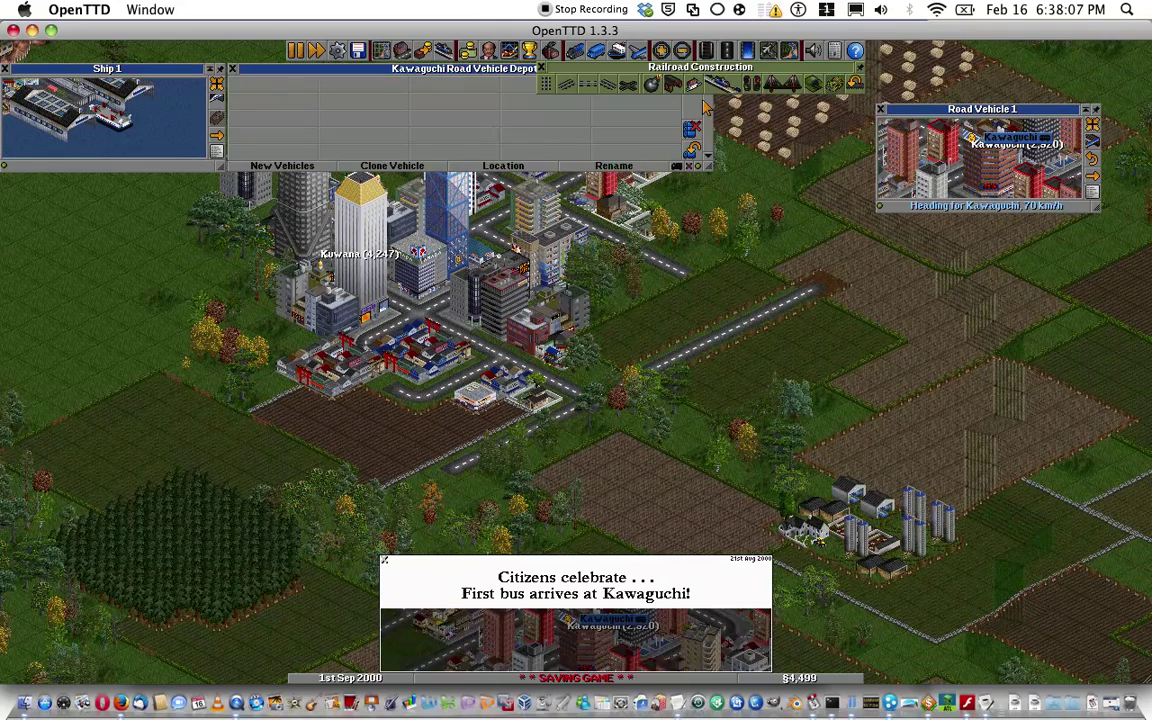
click(693, 84)
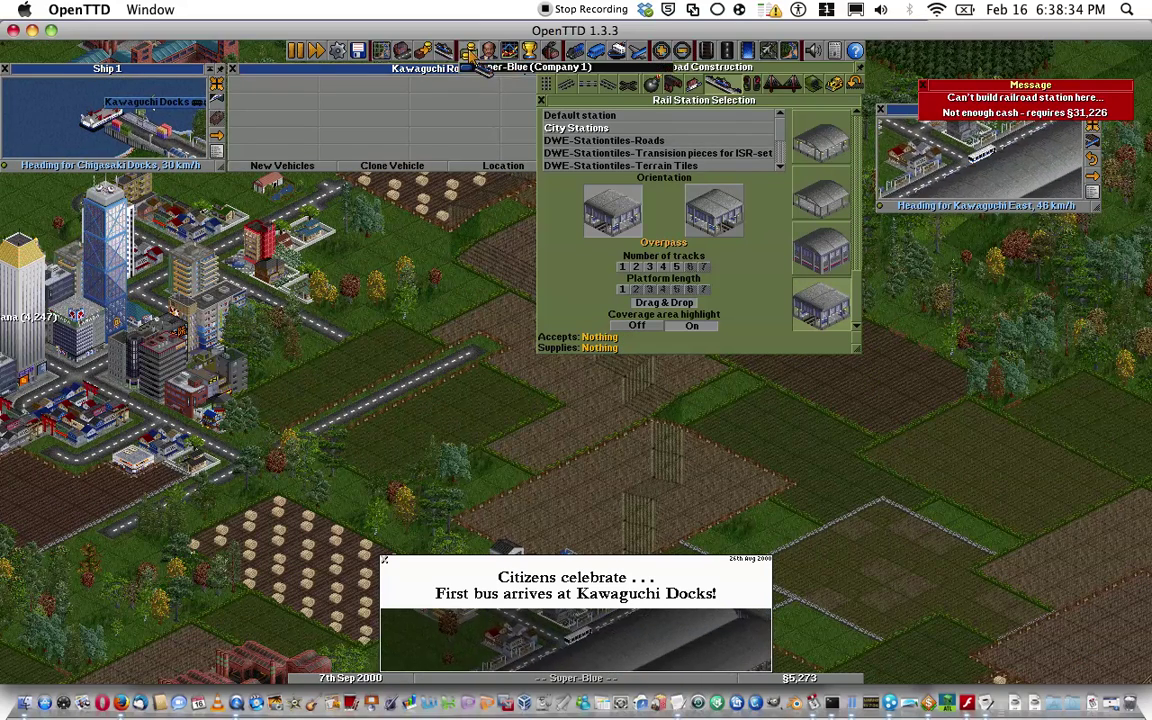
Borrow in $10,000 steps to a $150,000 loan, then mark out a 12x4 station.
click(488, 51)
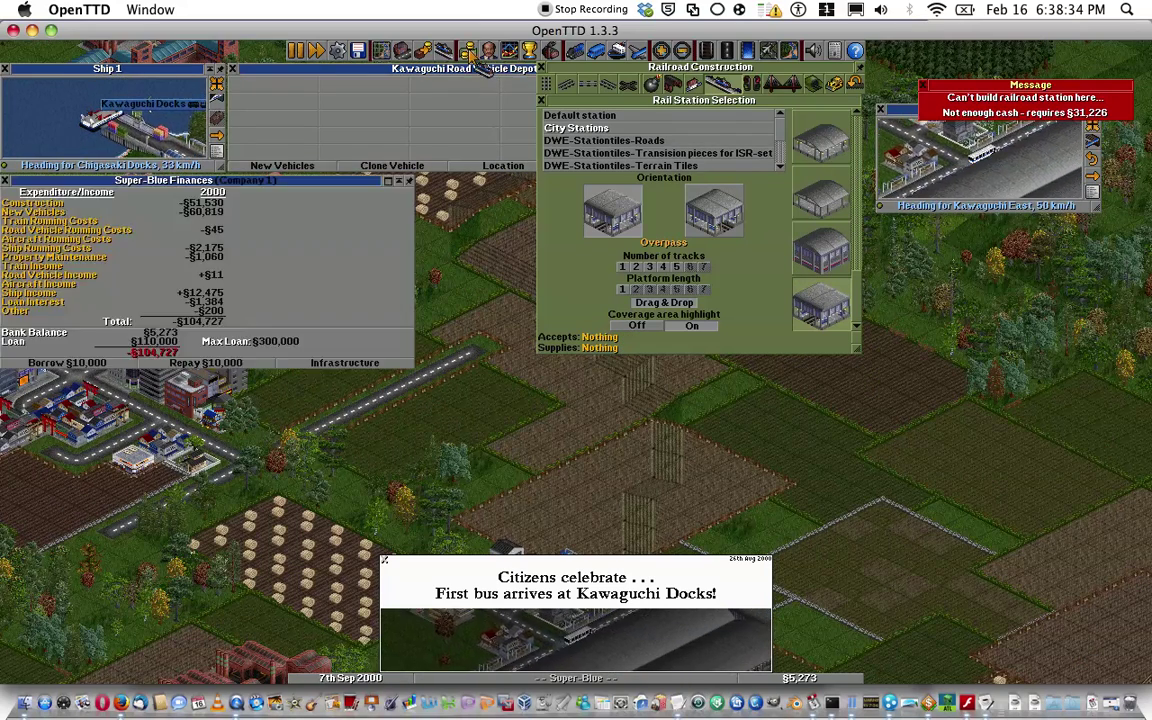
click(70, 363)
click(107, 365)
click(107, 365)
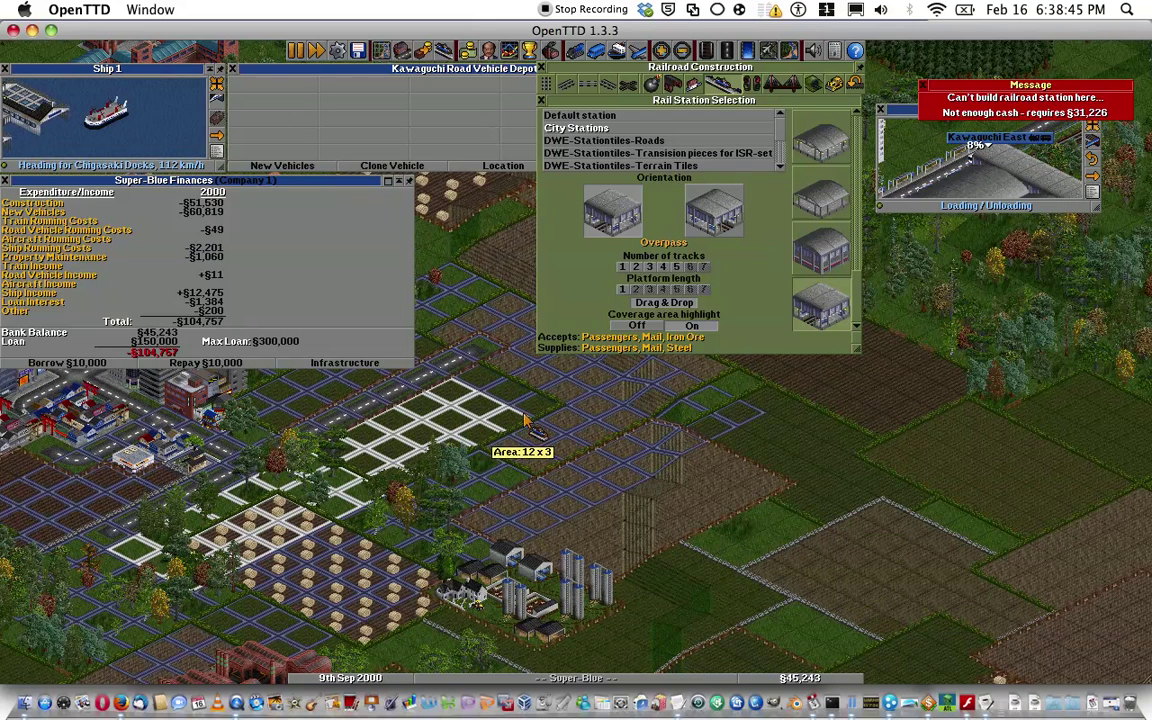
drag(520, 410, 538, 433)
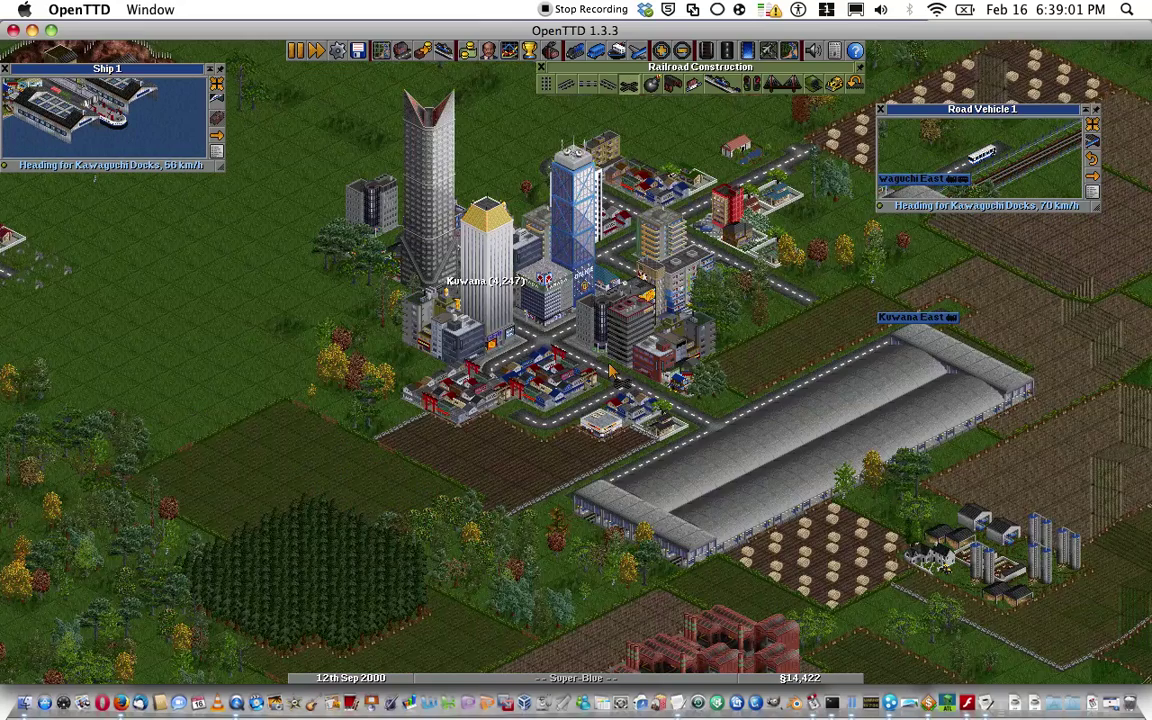
Pan southwest across the forest, then east to centre Kuwana East station.
key(Left)
key(Down)
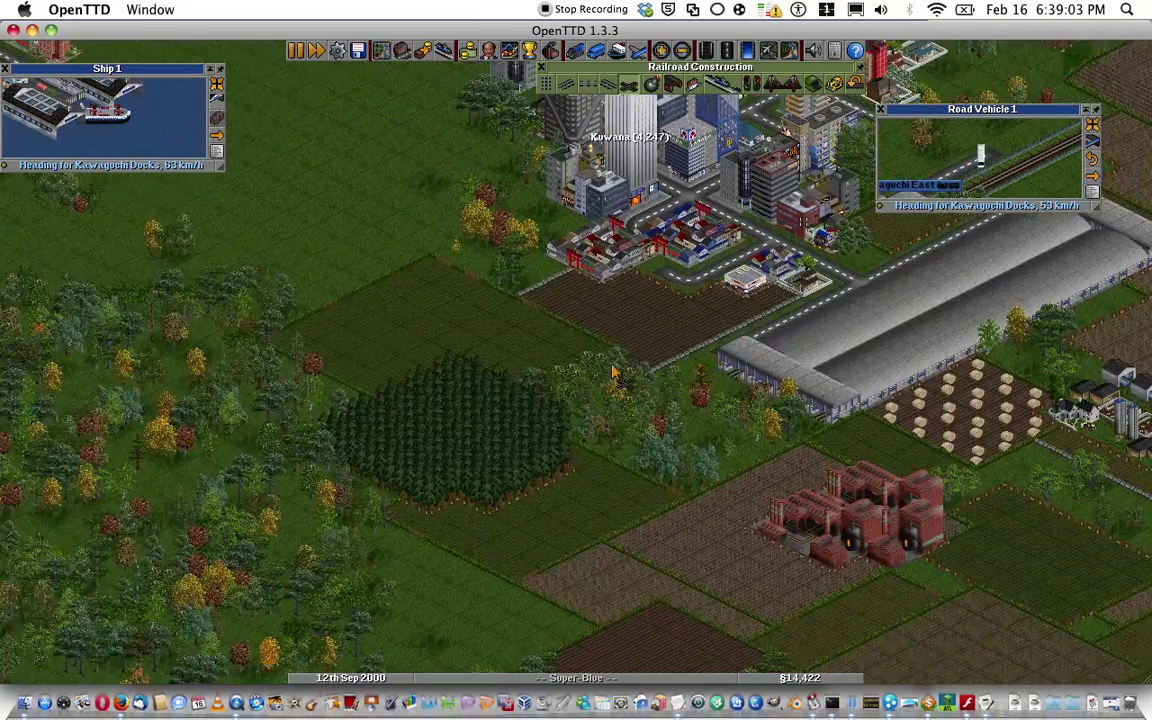
key(Left)
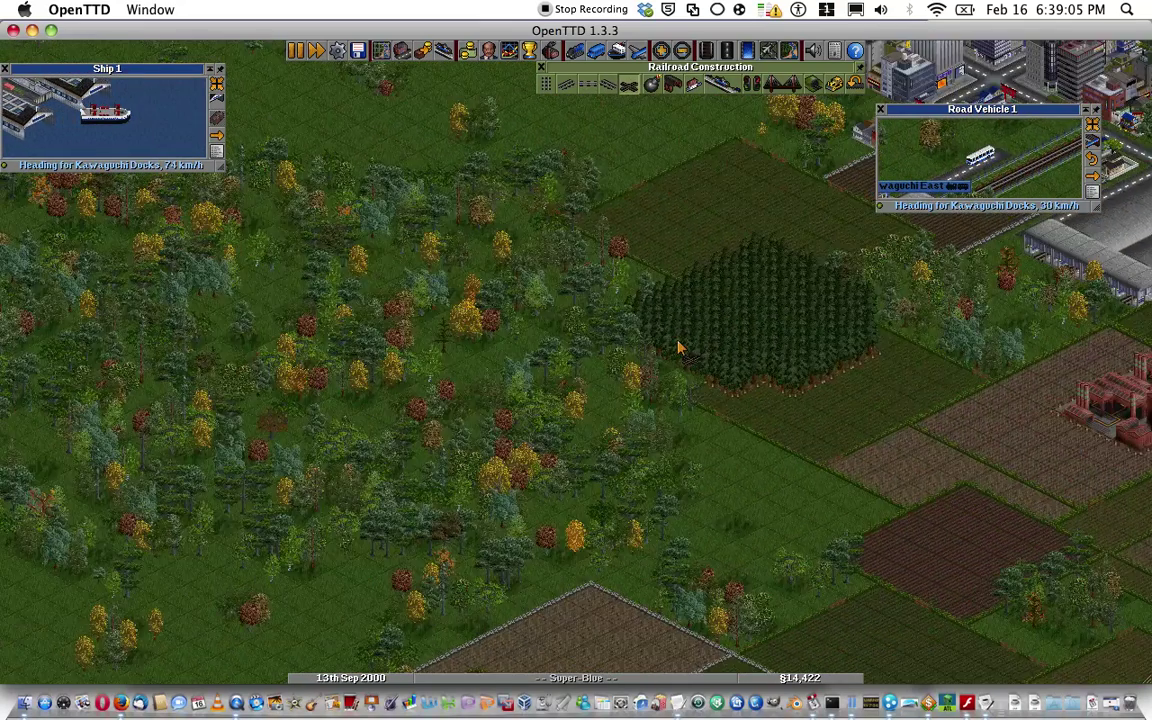
scroll(679, 347, down, 2)
scroll(590, 410, up, 1)
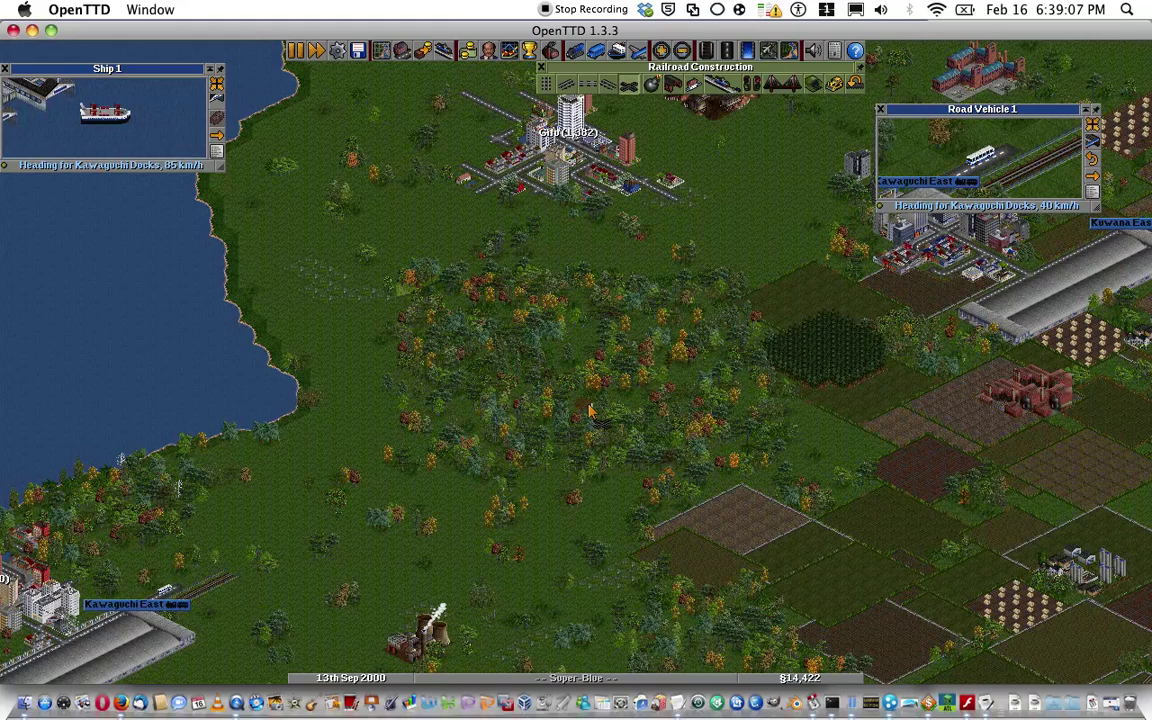
key(Down)
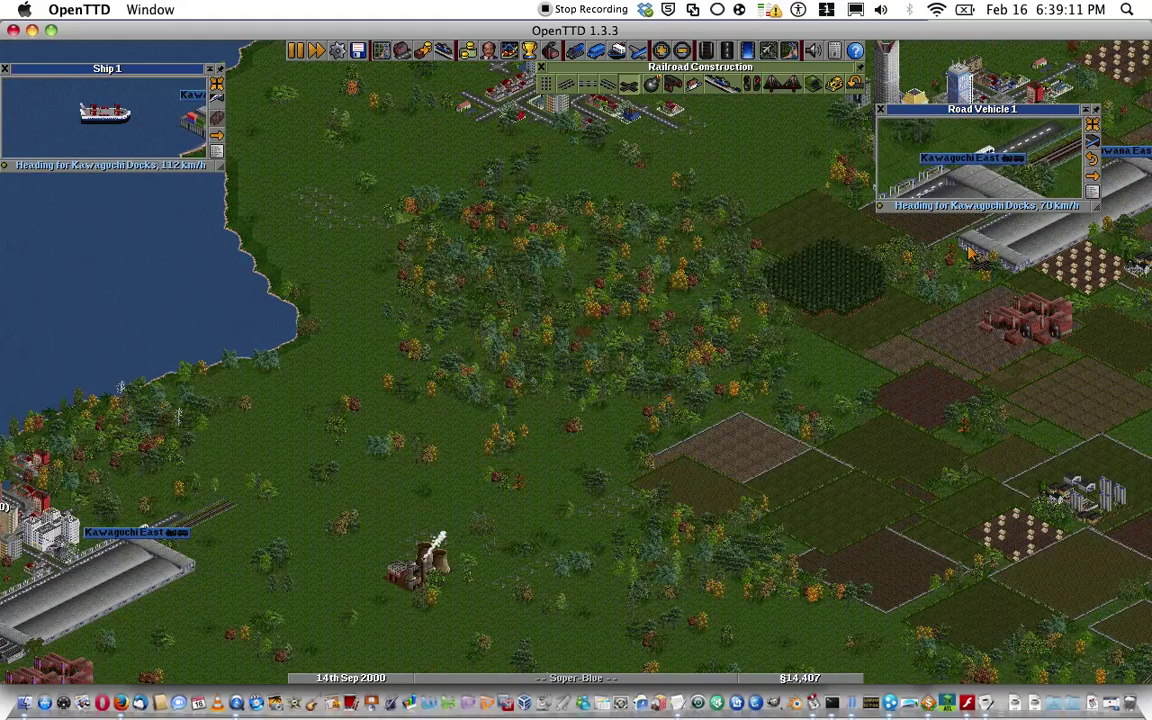
key(Right)
scroll(975, 268, up, 1)
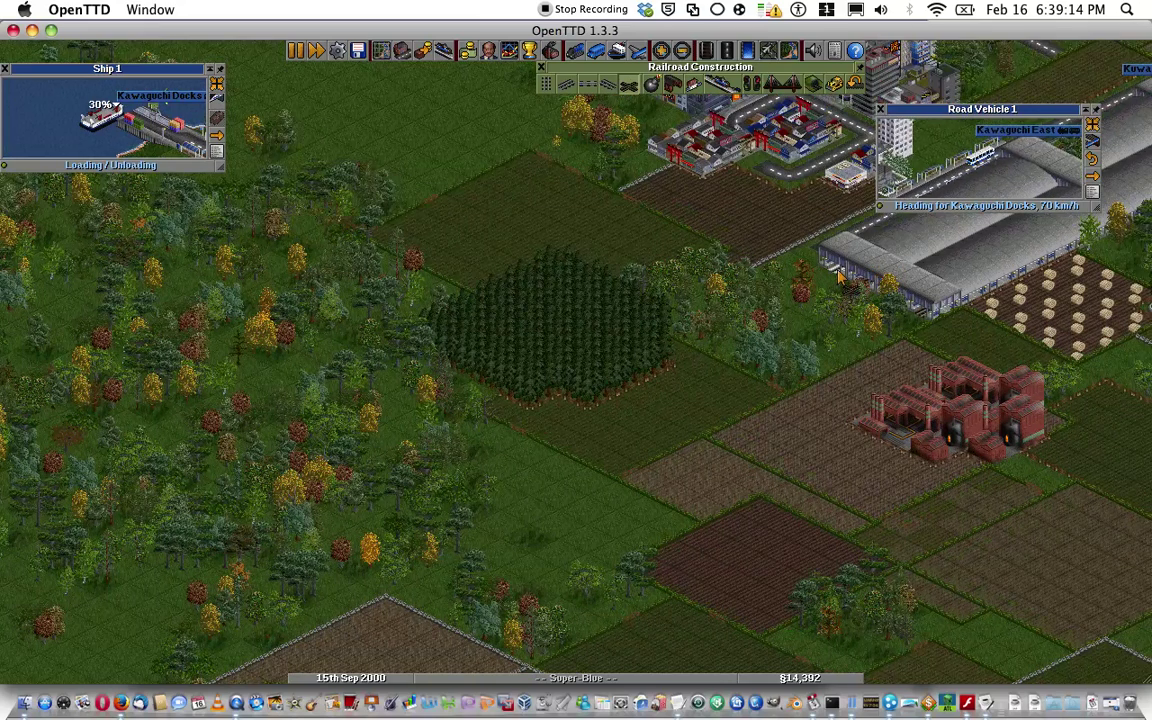
Lay parallel track rows out from the Kawaguchi East station platforms.
drag(838, 275, 685, 355)
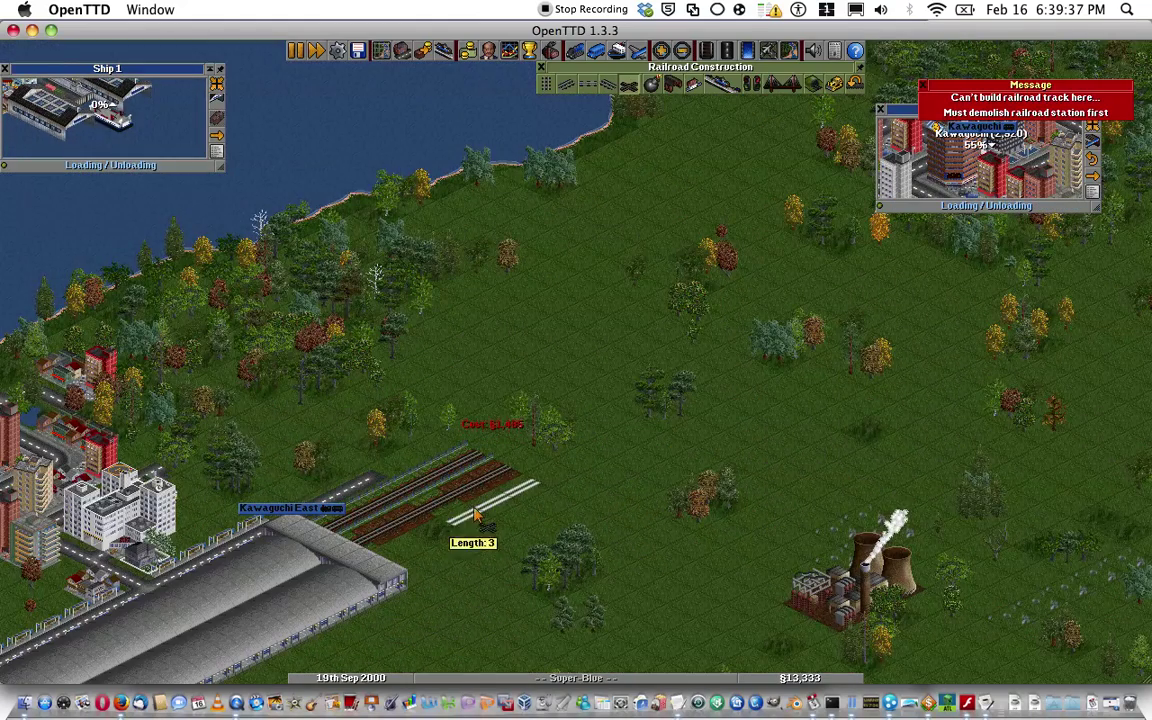
drag(512, 500, 378, 570)
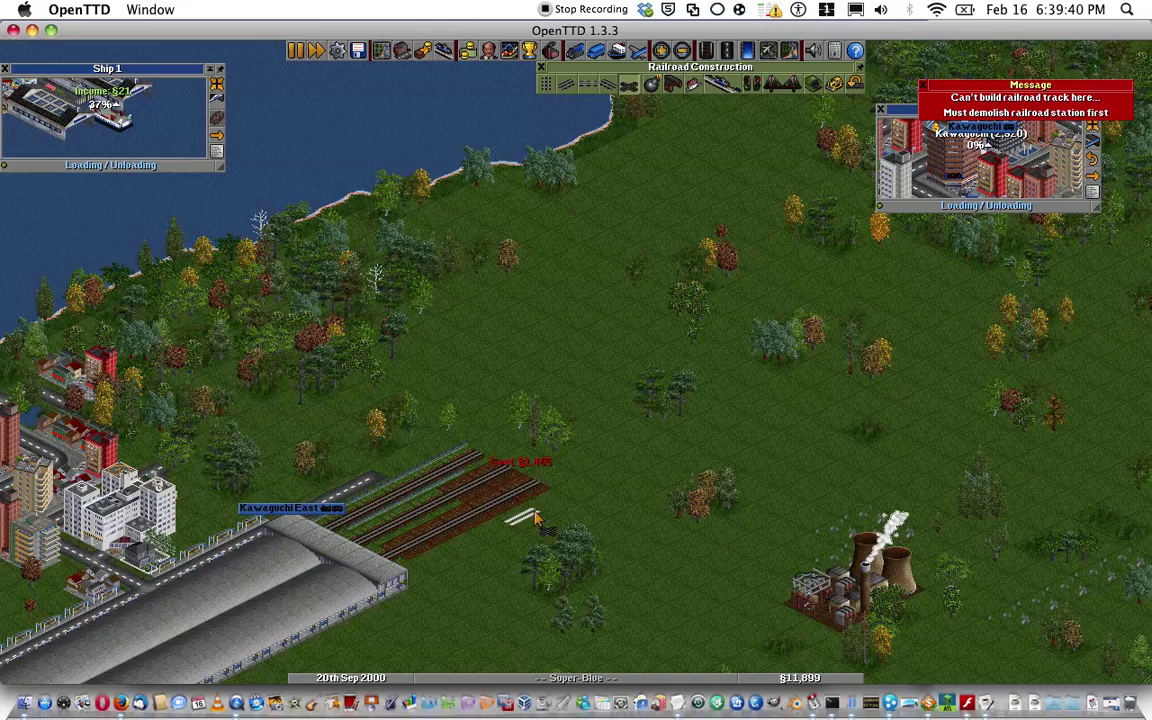
drag(540, 512, 398, 556)
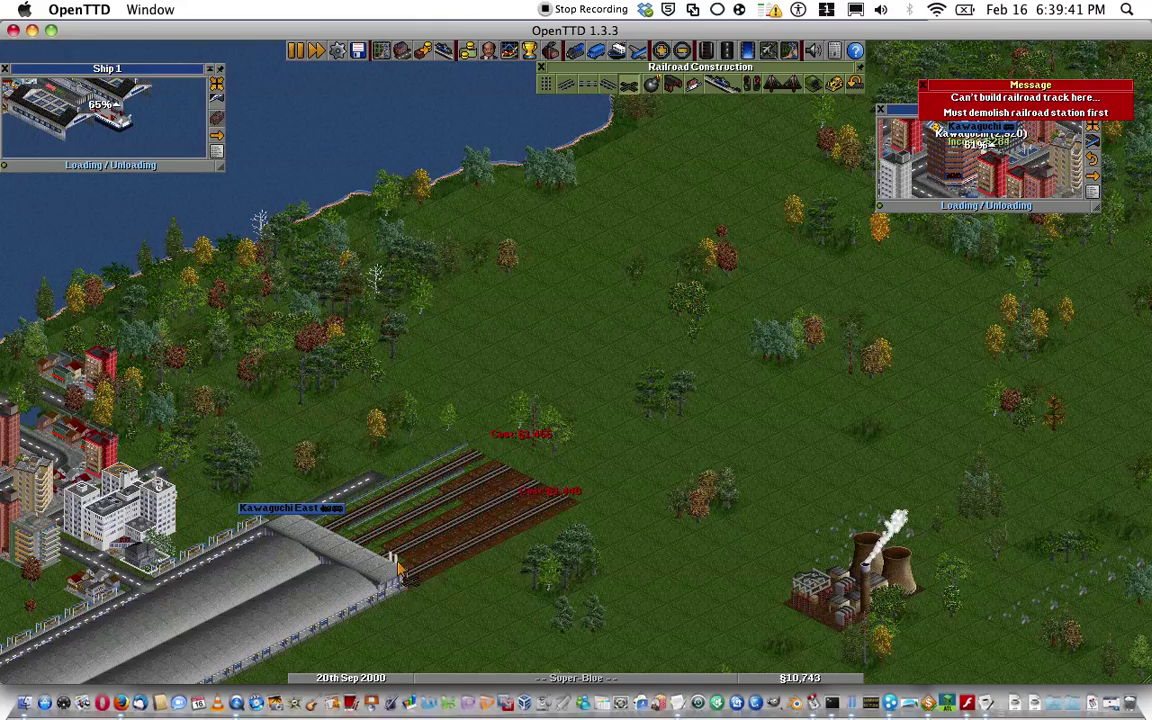
key(Left)
key(Up)
key(Left)
key(Up)
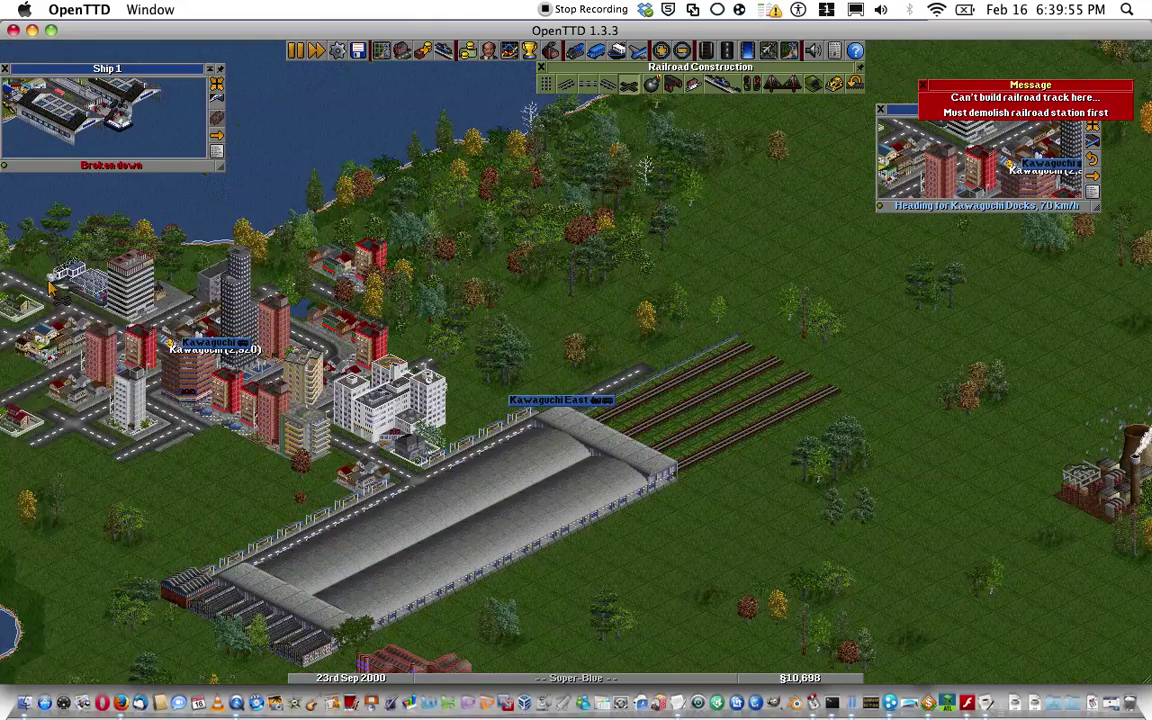
key(Left)
key(Up)
key(Left)
key(Up)
key(Left)
key(Up)
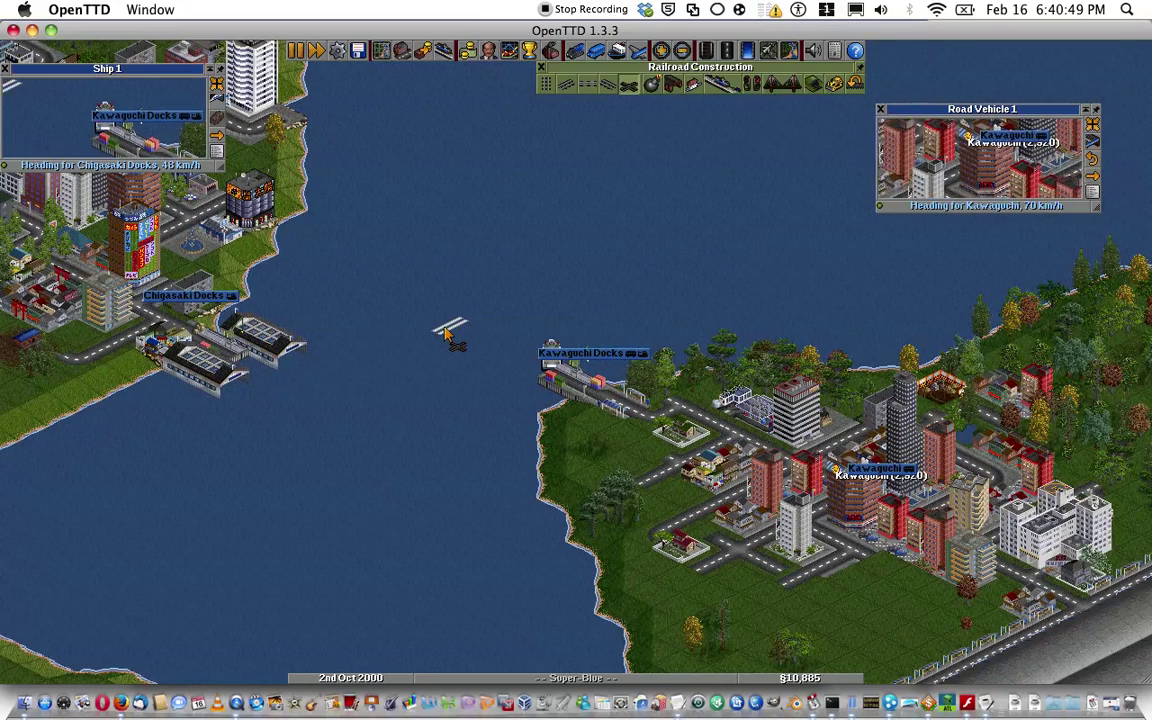
Return to Kawaguchi East and place a rail signal on a station approach track.
key(Right)
key(Right)
key(Right)
key(Down)
key(Down)
key(Right)
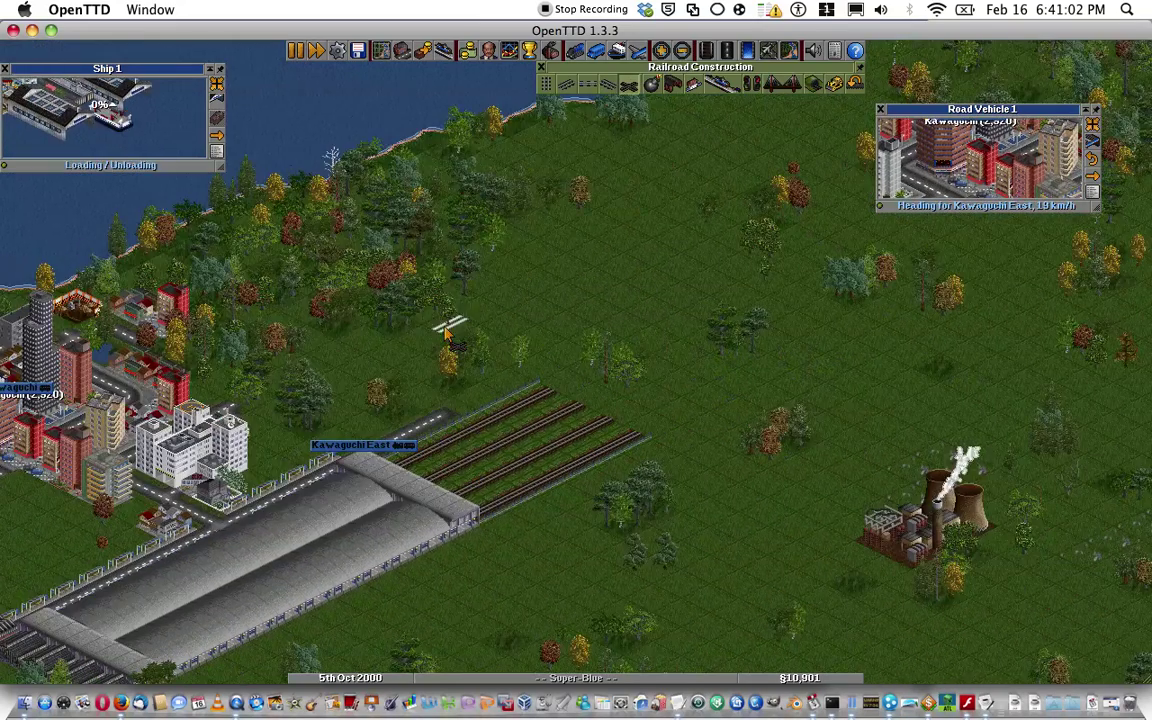
click(752, 88)
click(522, 427)
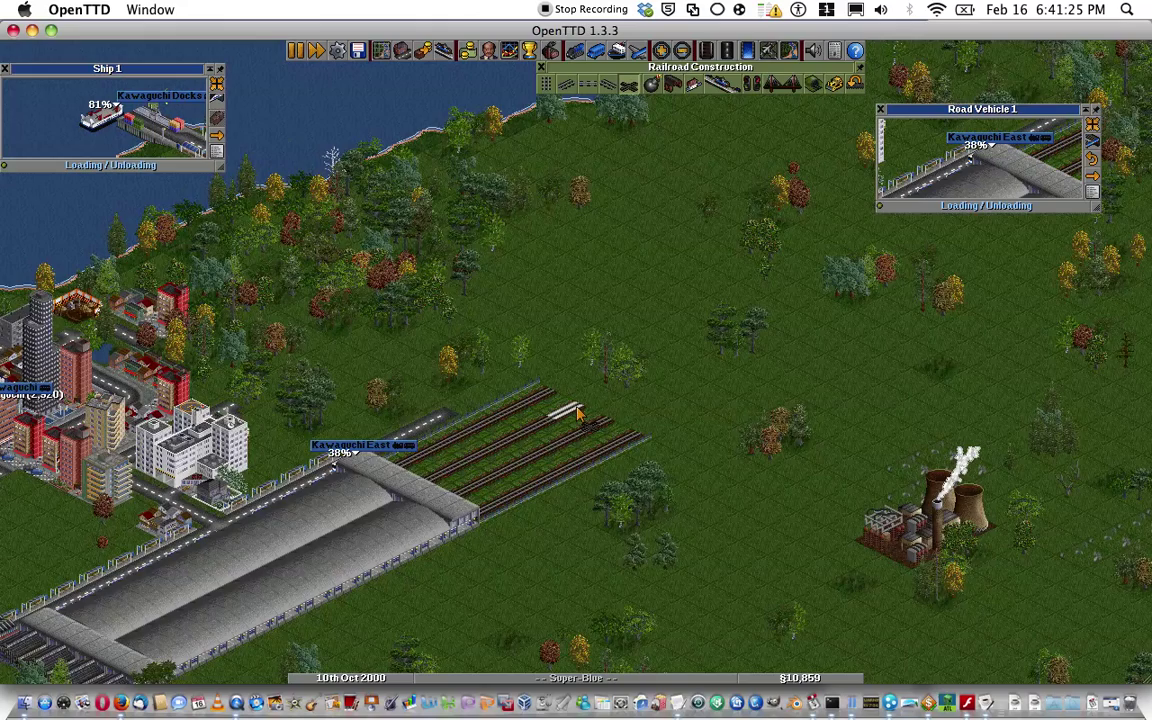
Lay track west from Kuwana East to the forest and bulldoze the blocking forest tile.
key(Right)
key(Right)
key(Right)
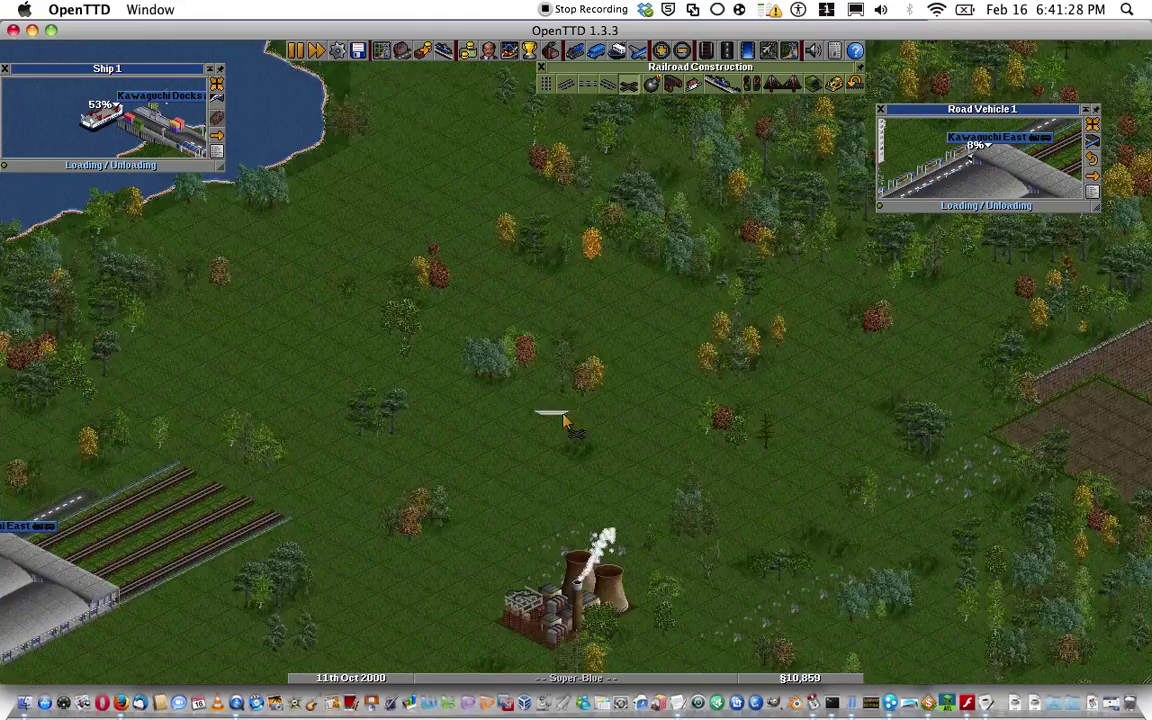
key(Right)
key(Right)
key(Right)
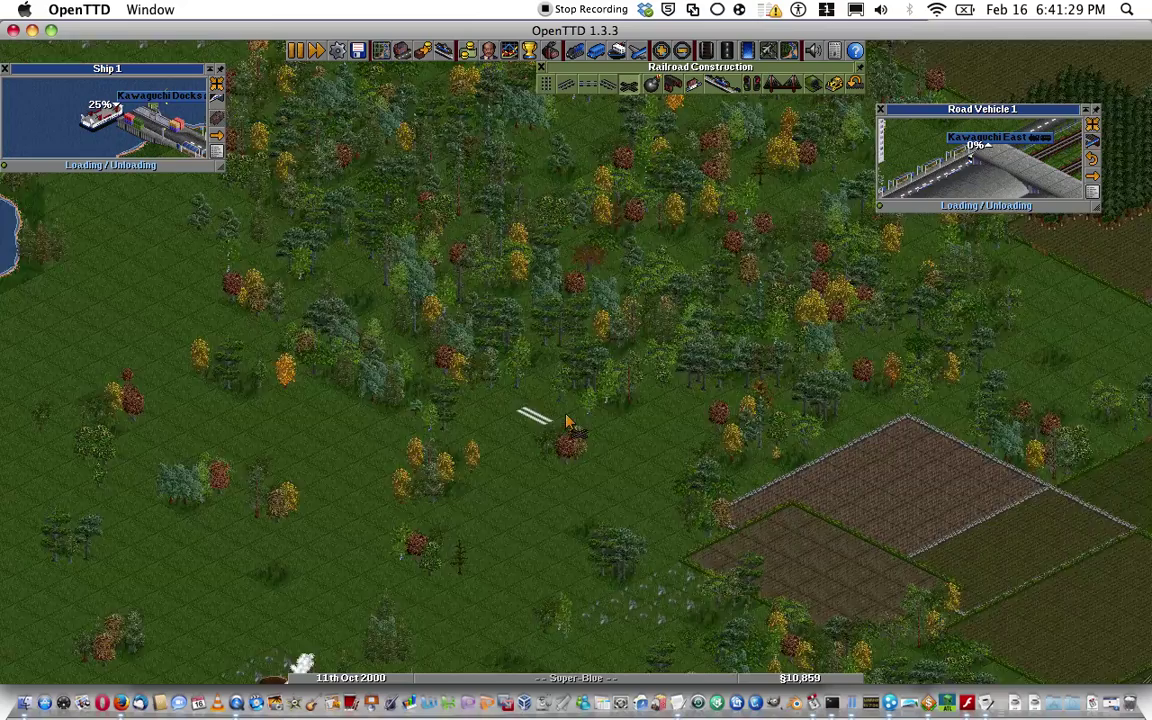
scroll(567, 423, down, 1)
scroll(567, 423, down, 1)
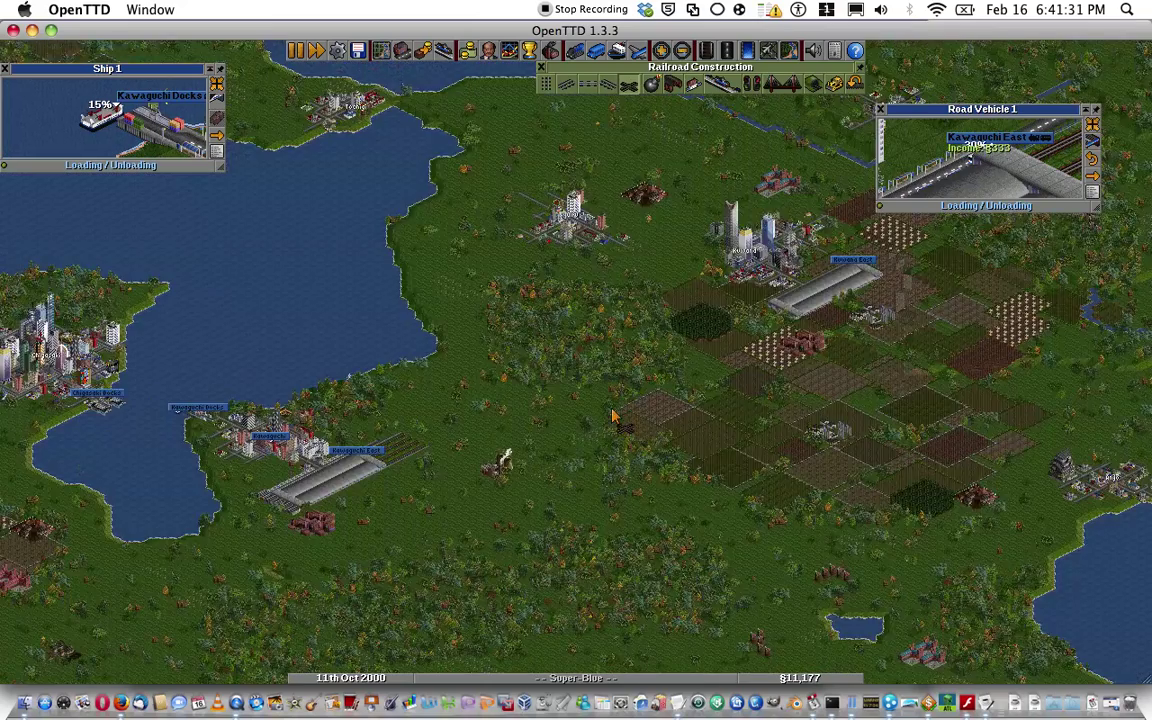
scroll(617, 423, up, 1)
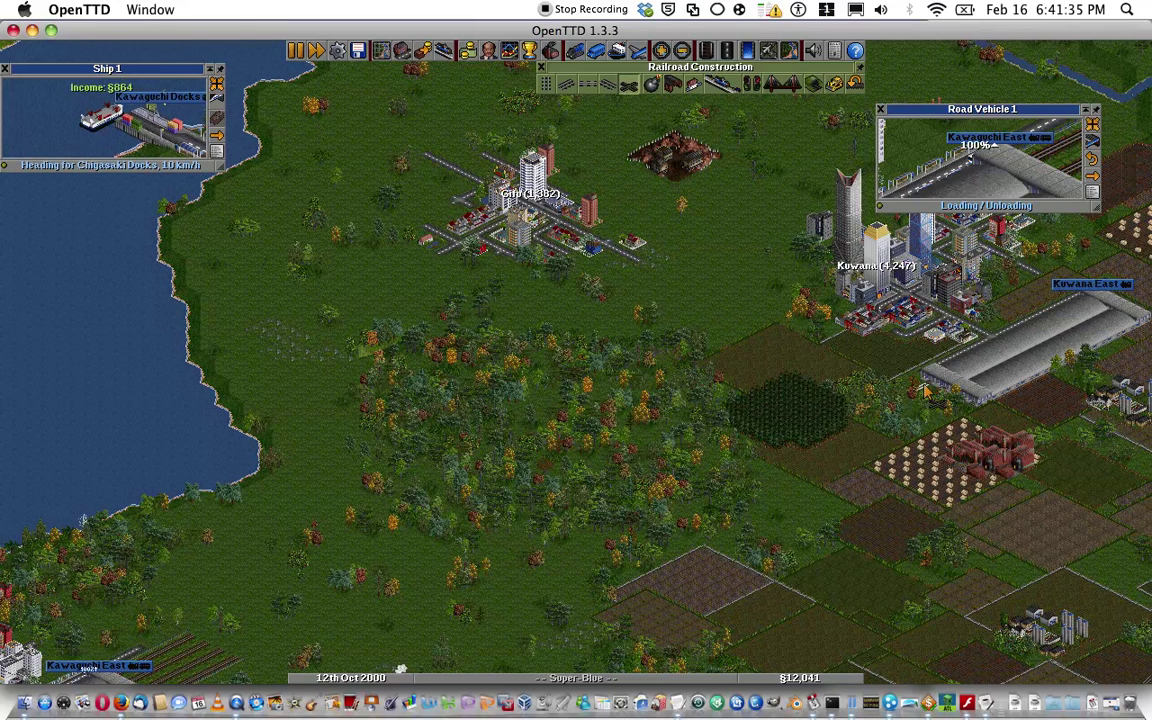
drag(925, 393, 797, 455)
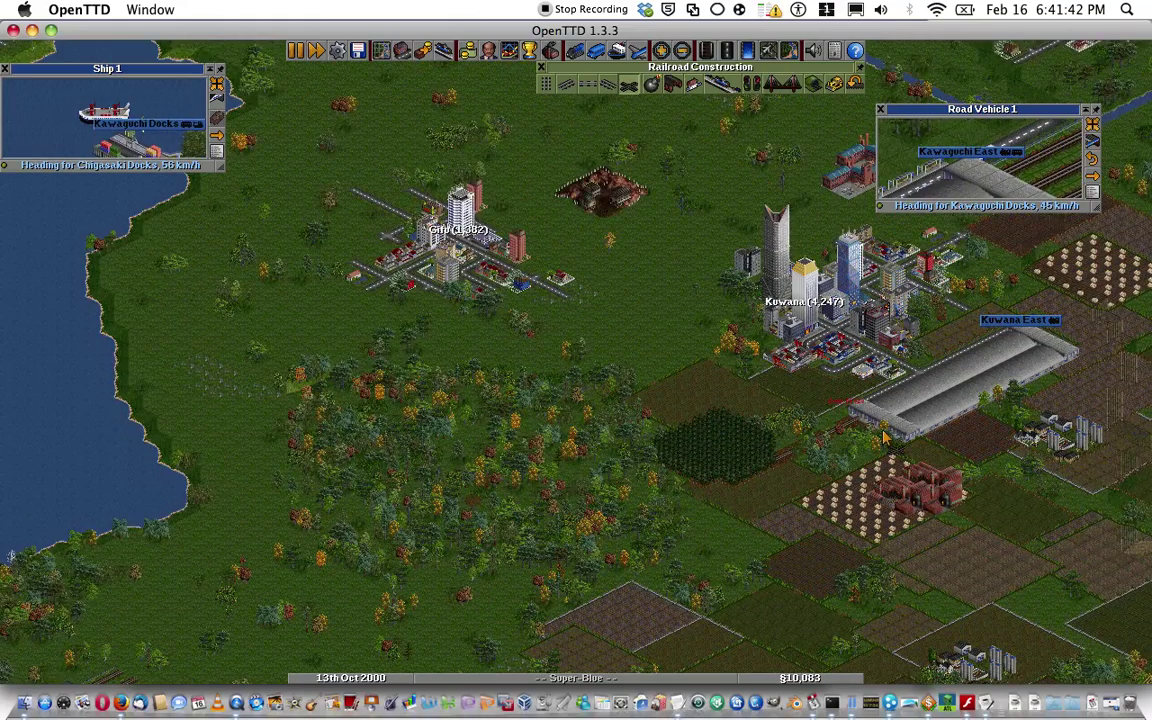
scroll(886, 436, up, 1)
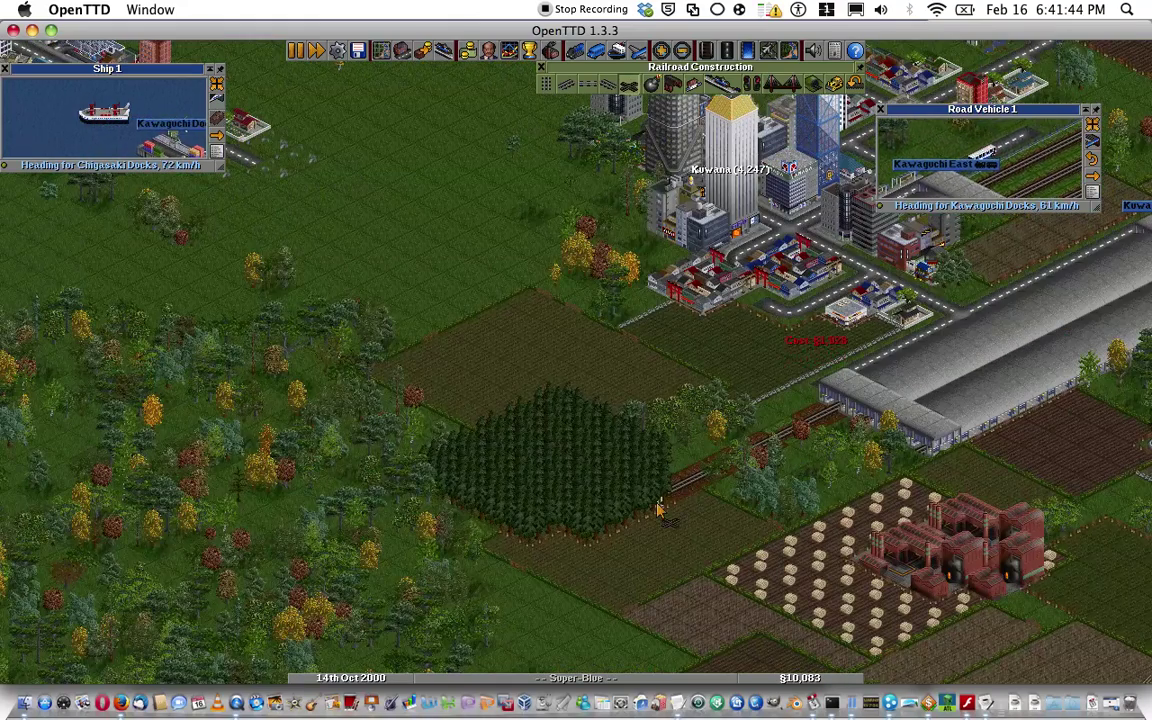
drag(607, 528, 520, 560)
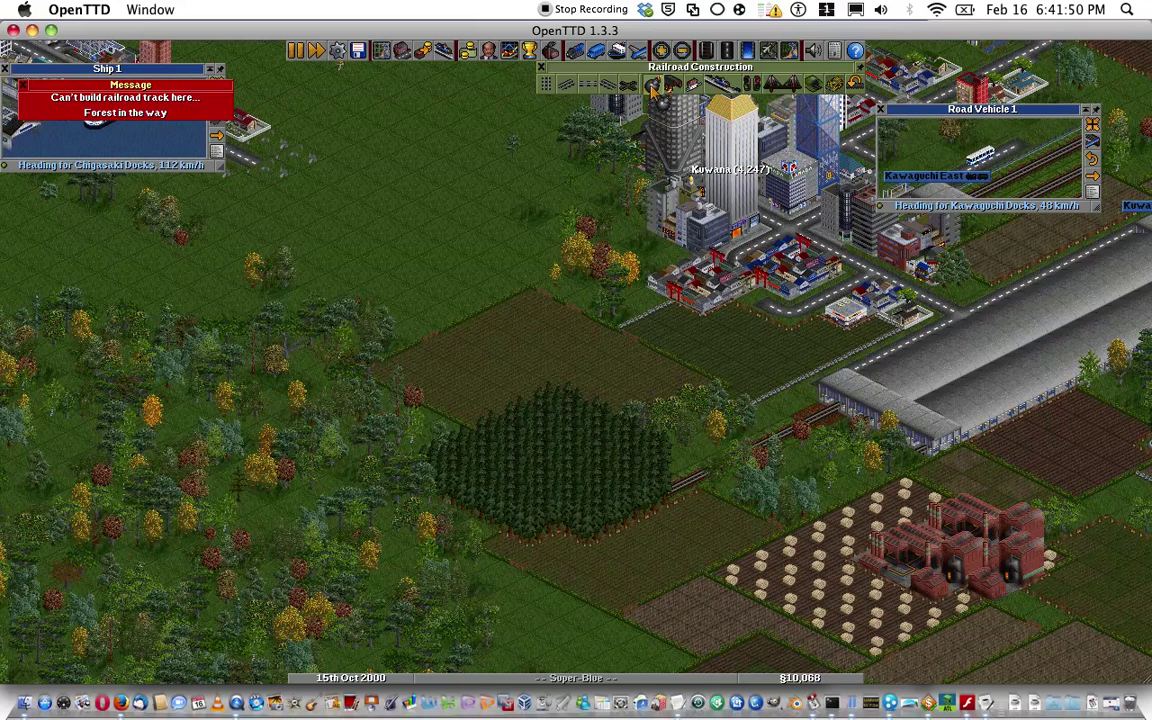
click(632, 525)
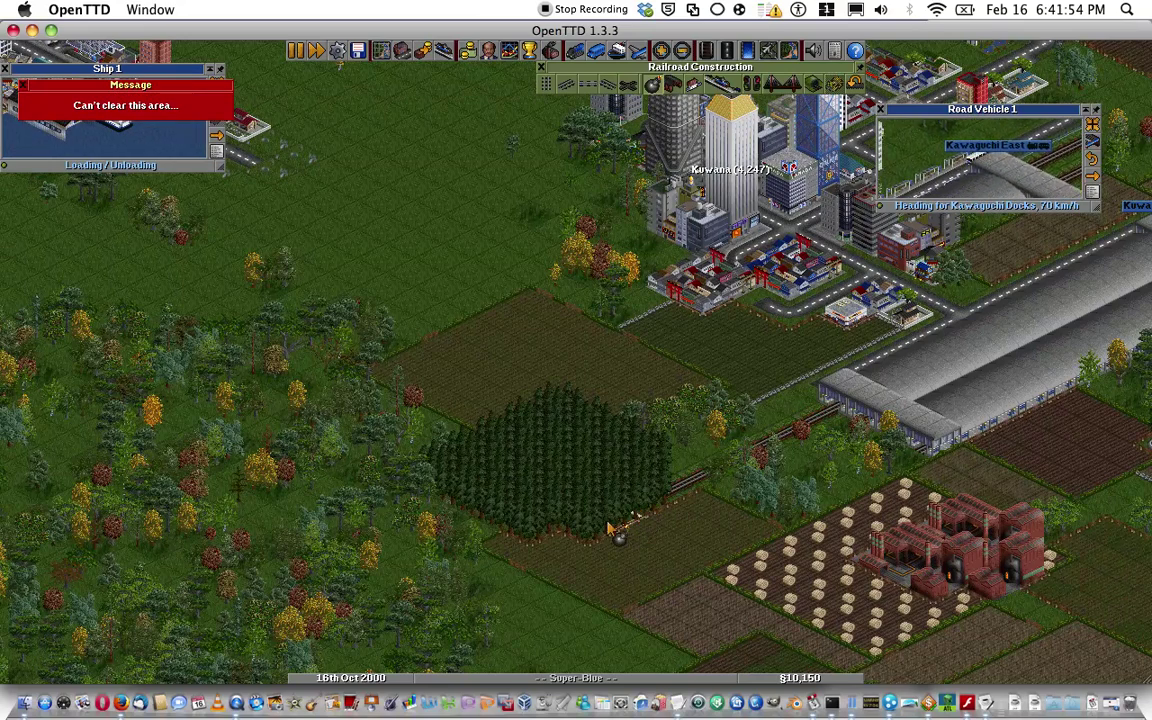
key(Right)
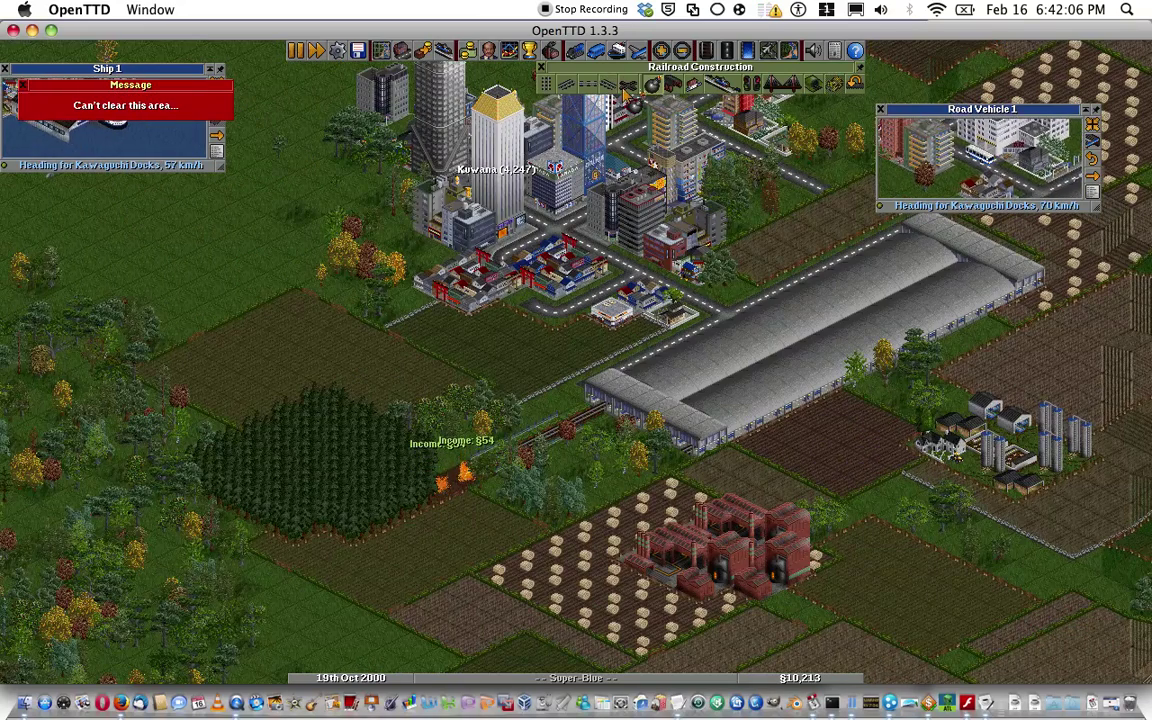
Build a short two-tile stretch and single track pieces at the forest edge.
click(465, 476)
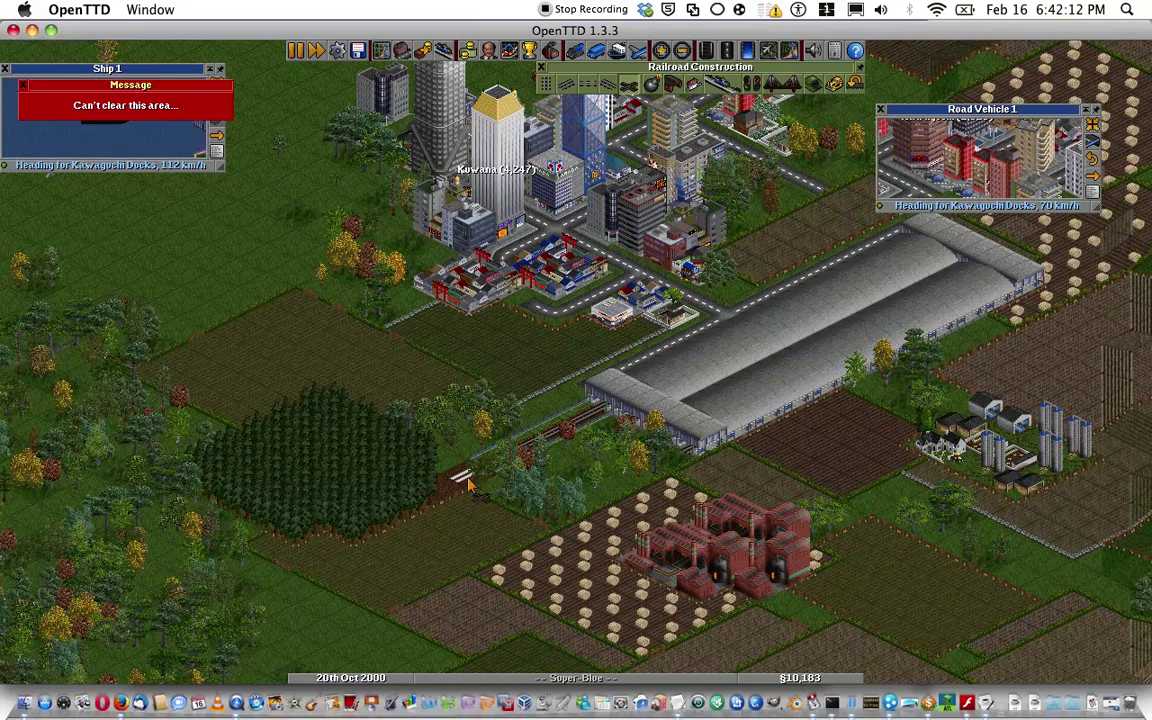
drag(455, 470, 458, 506)
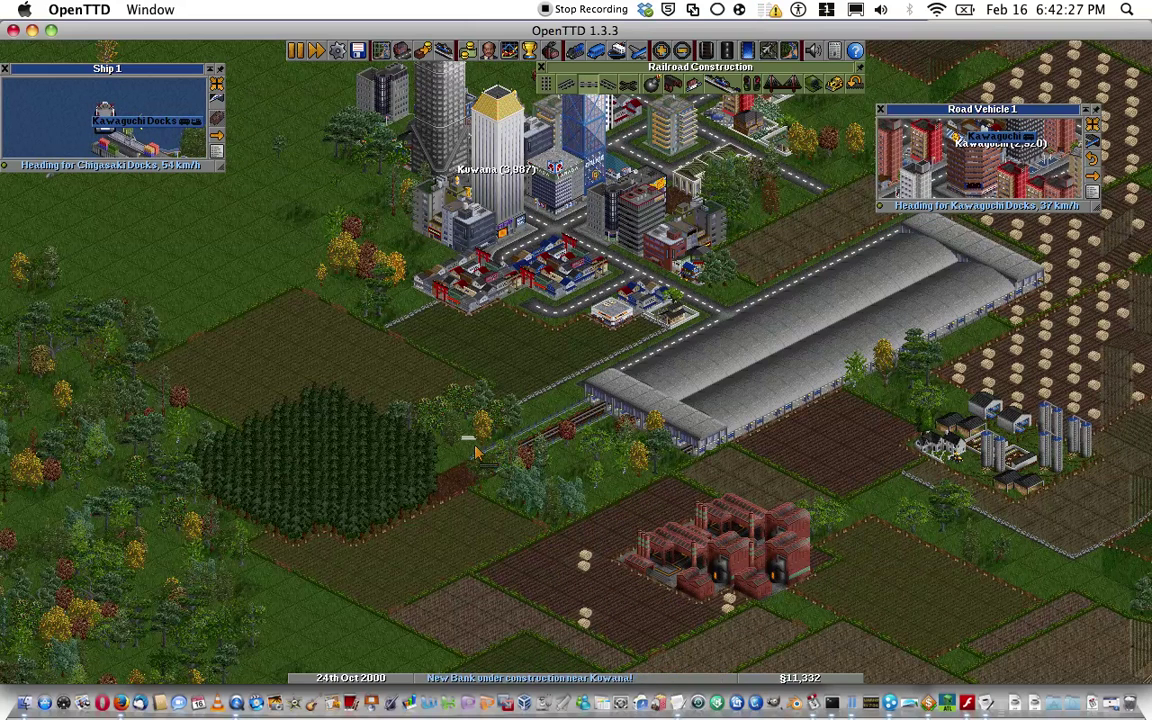
click(588, 84)
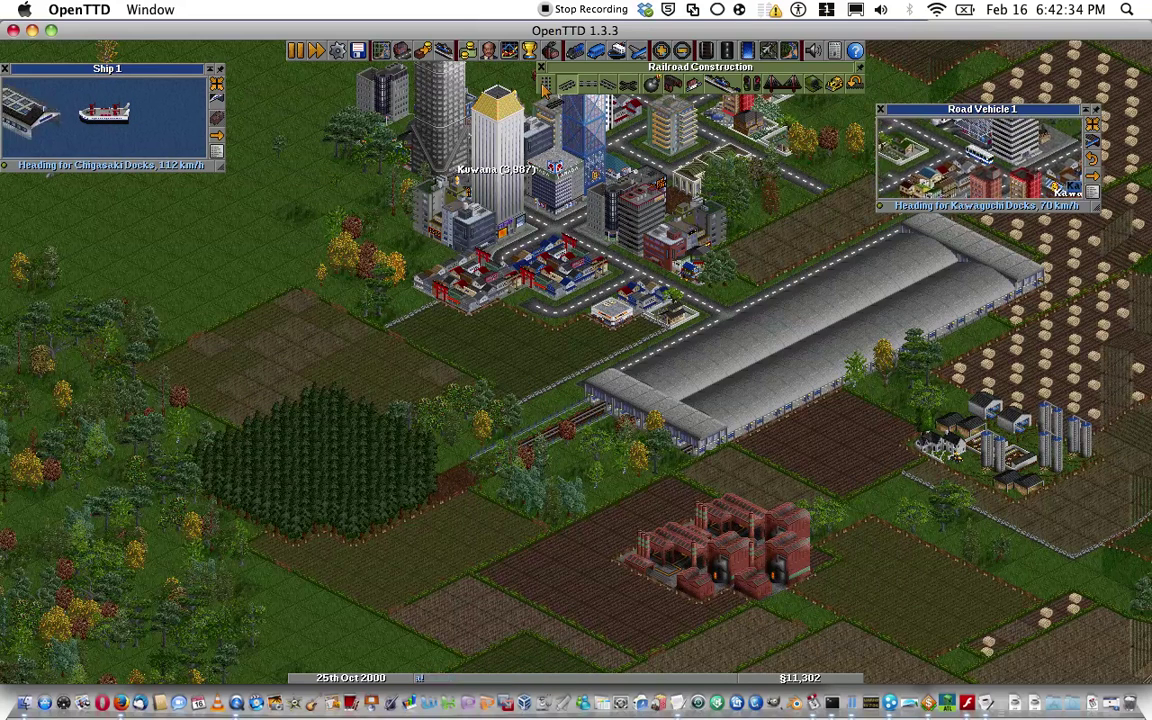
click(470, 465)
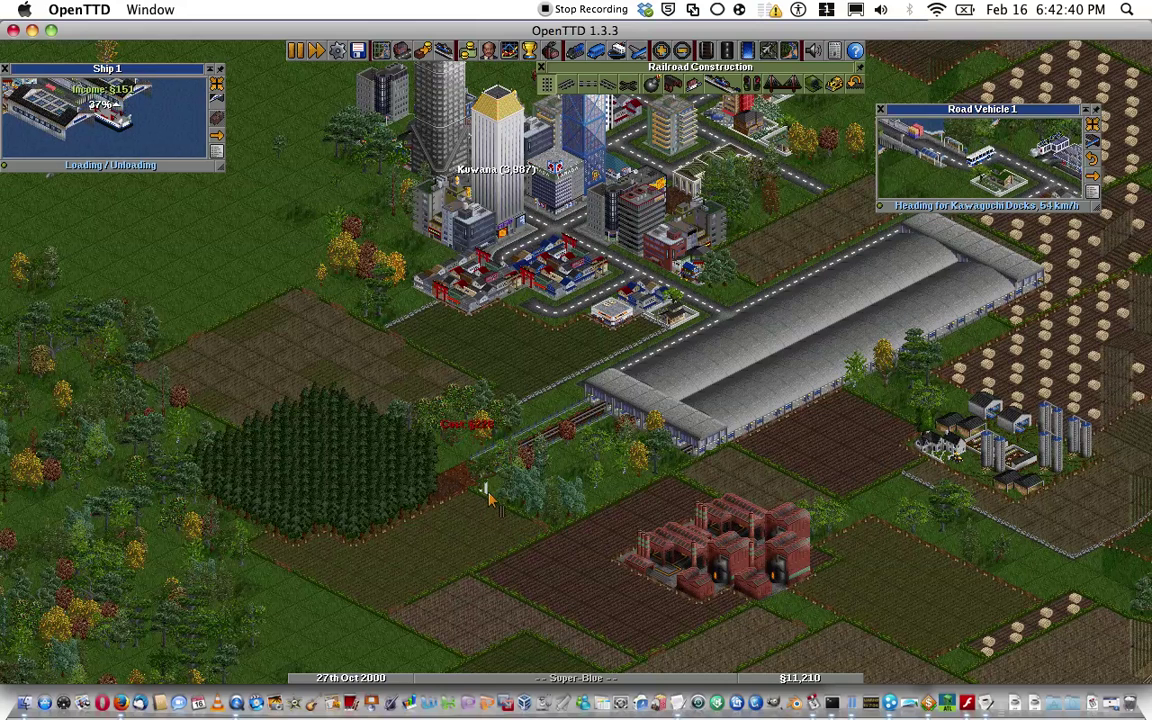
click(485, 495)
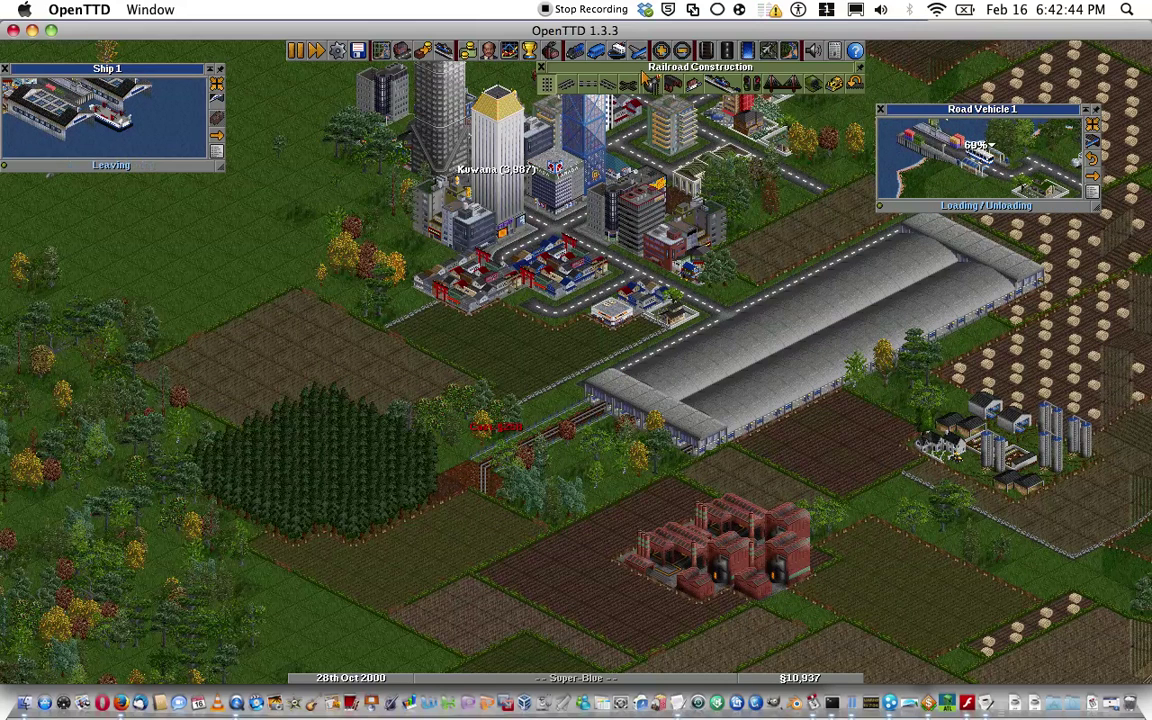
Lay a five-tile stretch along the forest and extend track from the station's end.
drag(487, 480, 370, 548)
click(485, 470)
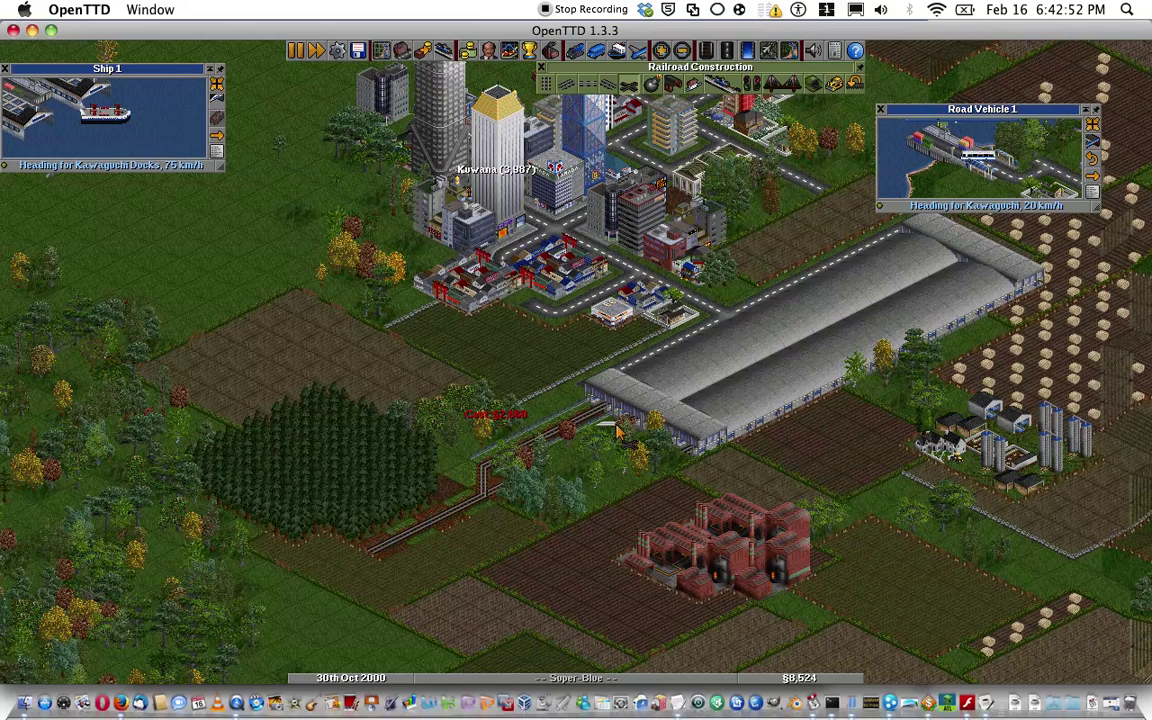
drag(612, 428, 522, 482)
Lay a six-tile approach track southwest from the station toward the forest.
click(684, 460)
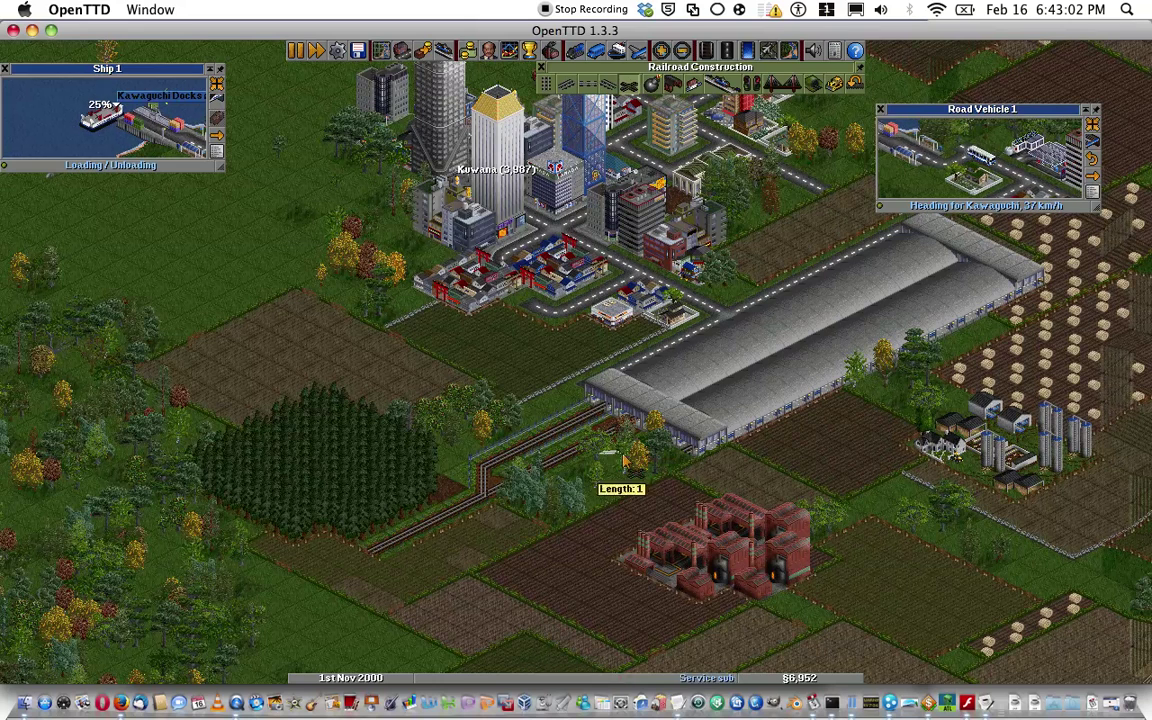
drag(567, 480, 500, 520)
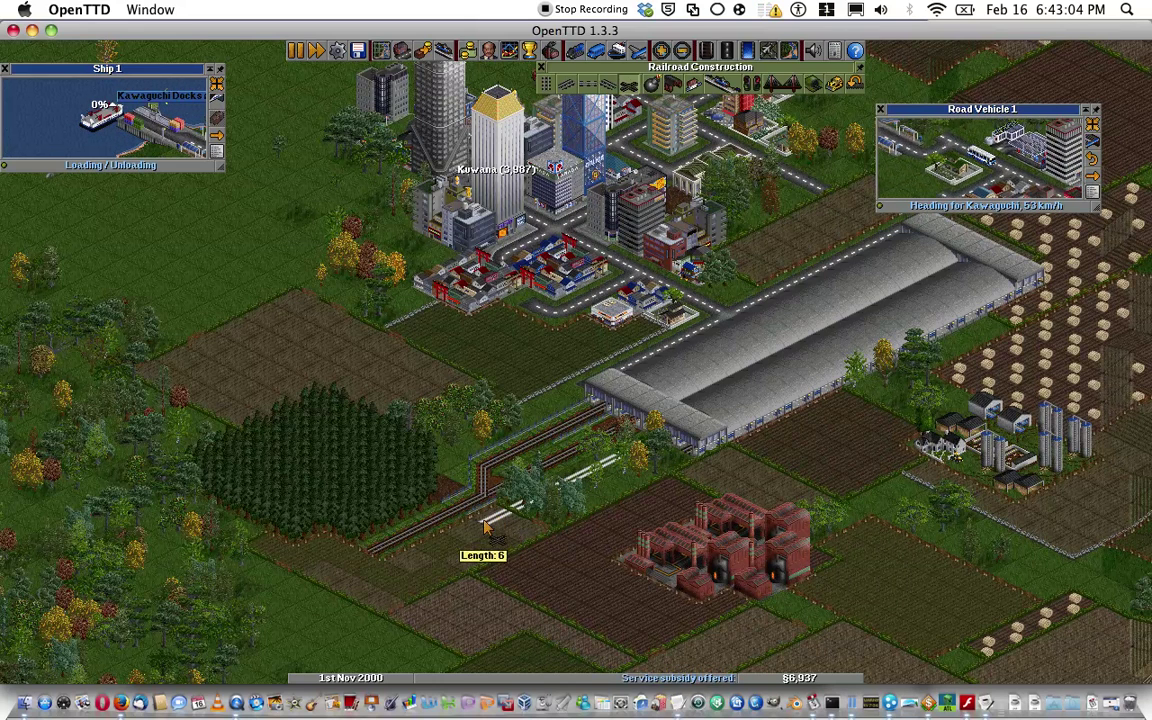
drag(487, 528, 640, 420)
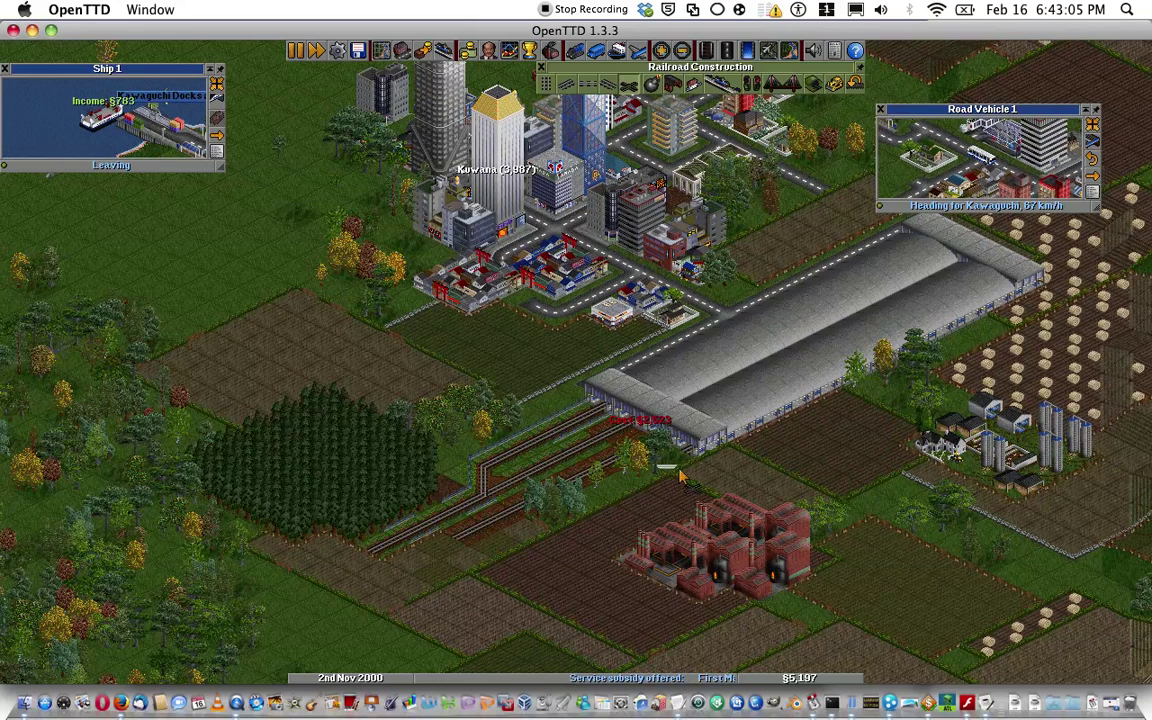
mouse_move(600, 458)
mouse_down()
mouse_move(648, 478)
mouse_move(640, 455)
mouse_up()
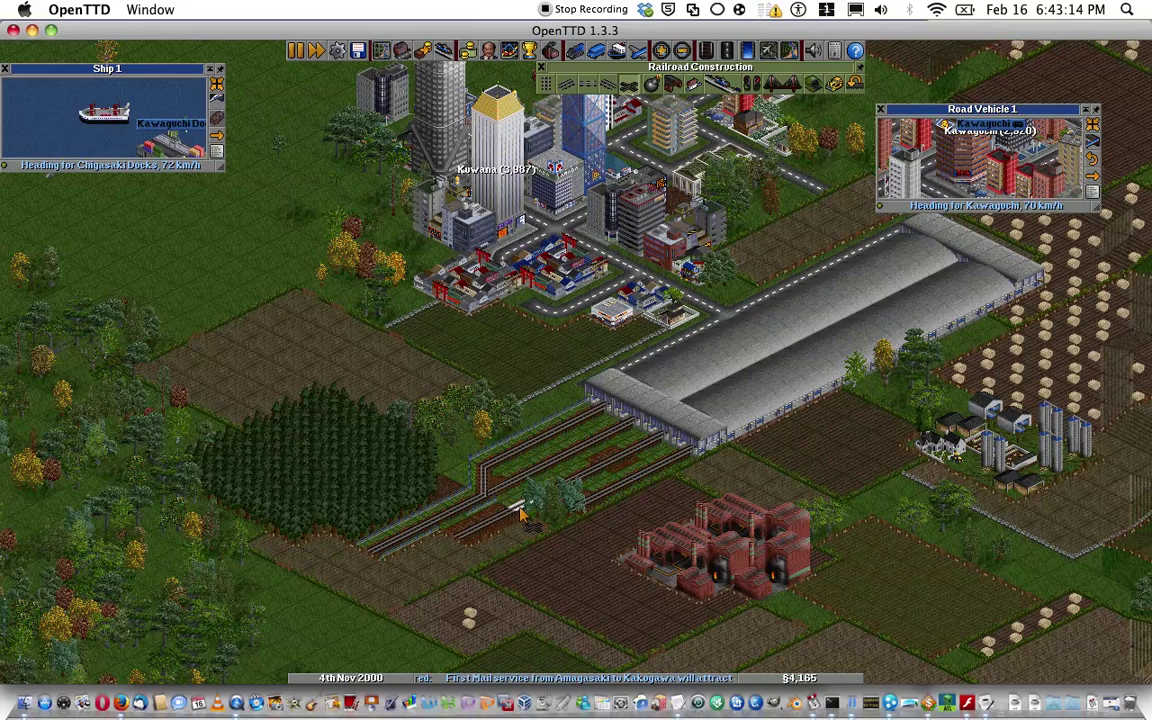
Add five connecting track pieces along the parallel approach lines.
click(500, 470)
click(548, 515)
click(556, 440)
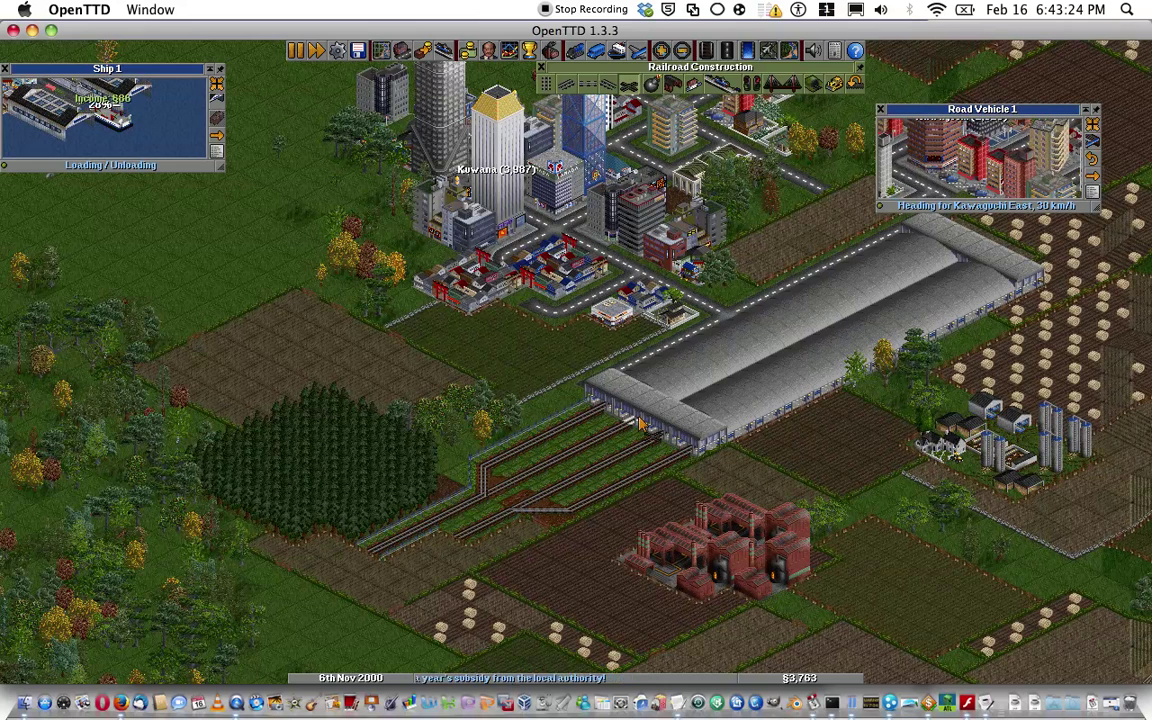
click(605, 440)
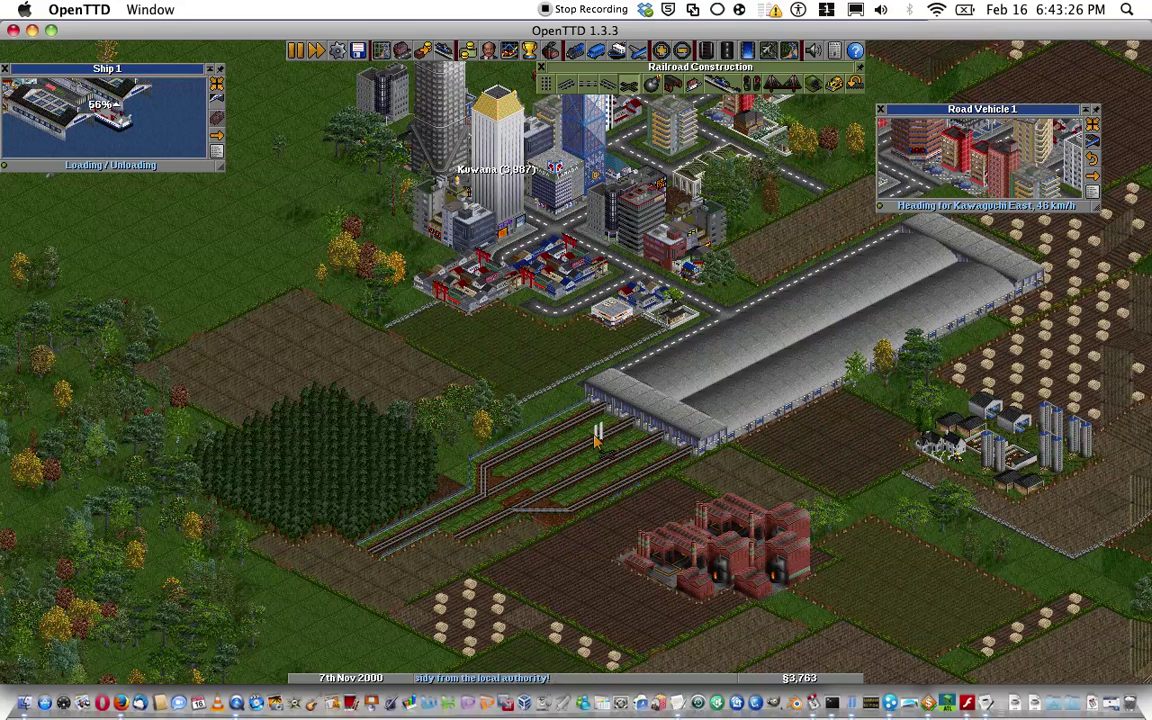
click(470, 537)
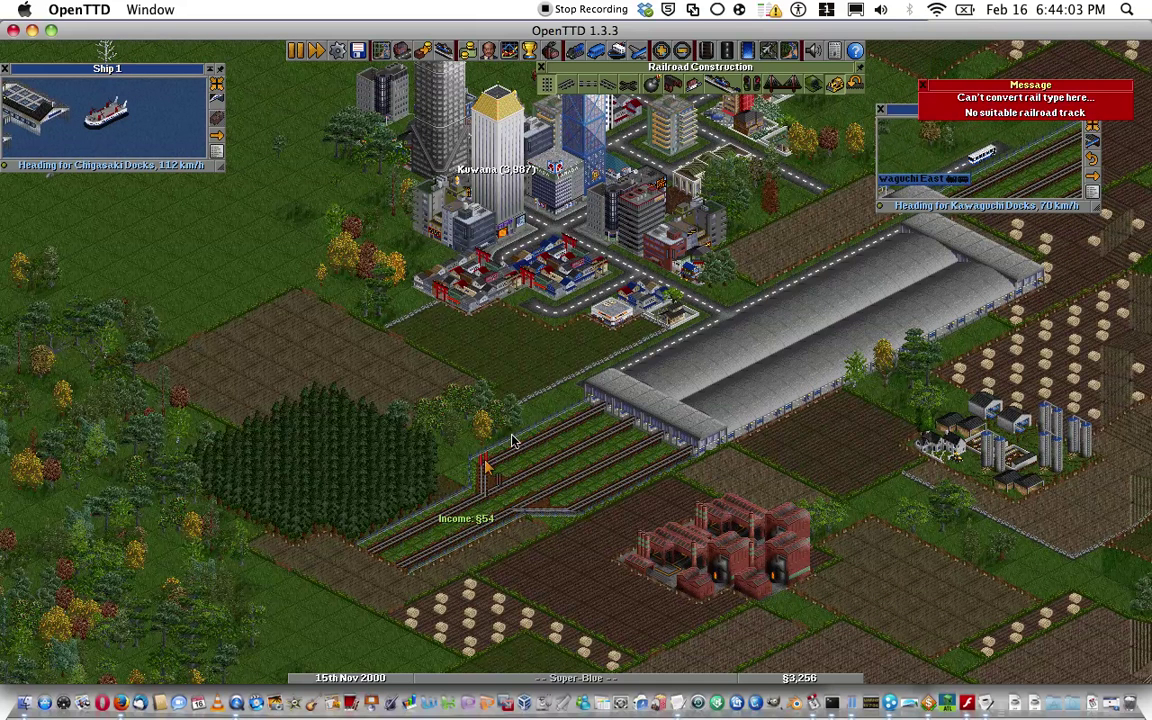
Place one more approach track piece, then bring up the road vehicle list and centre it.
click(510, 440)
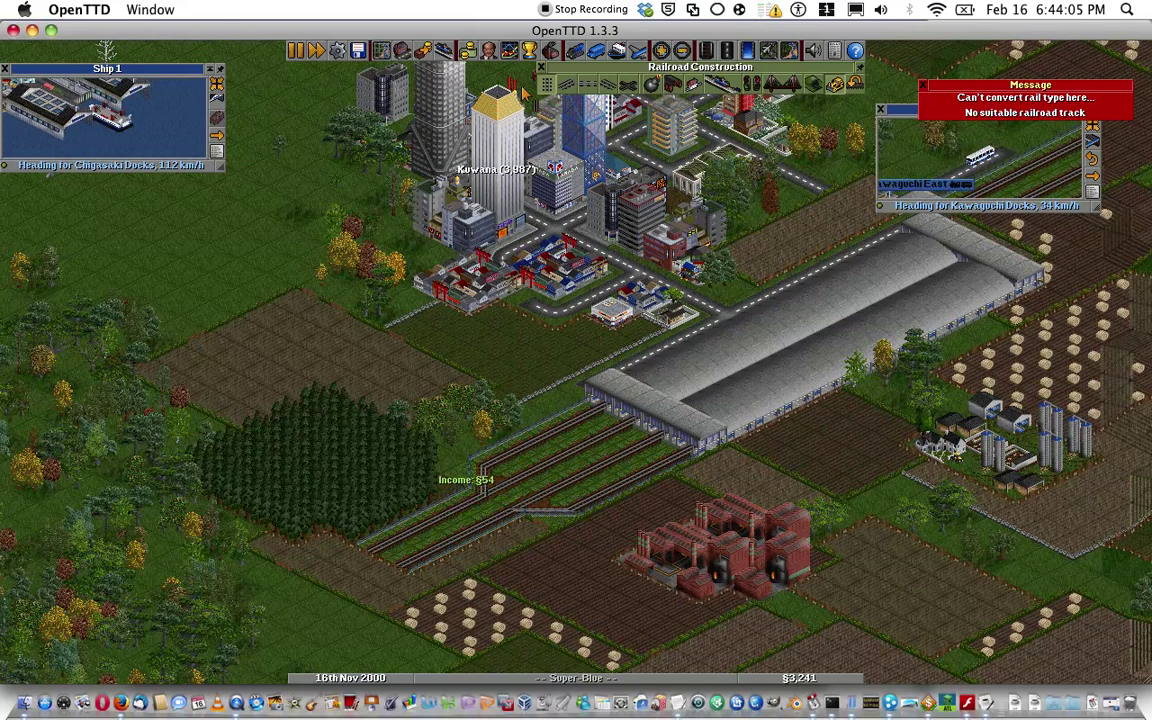
click(598, 52)
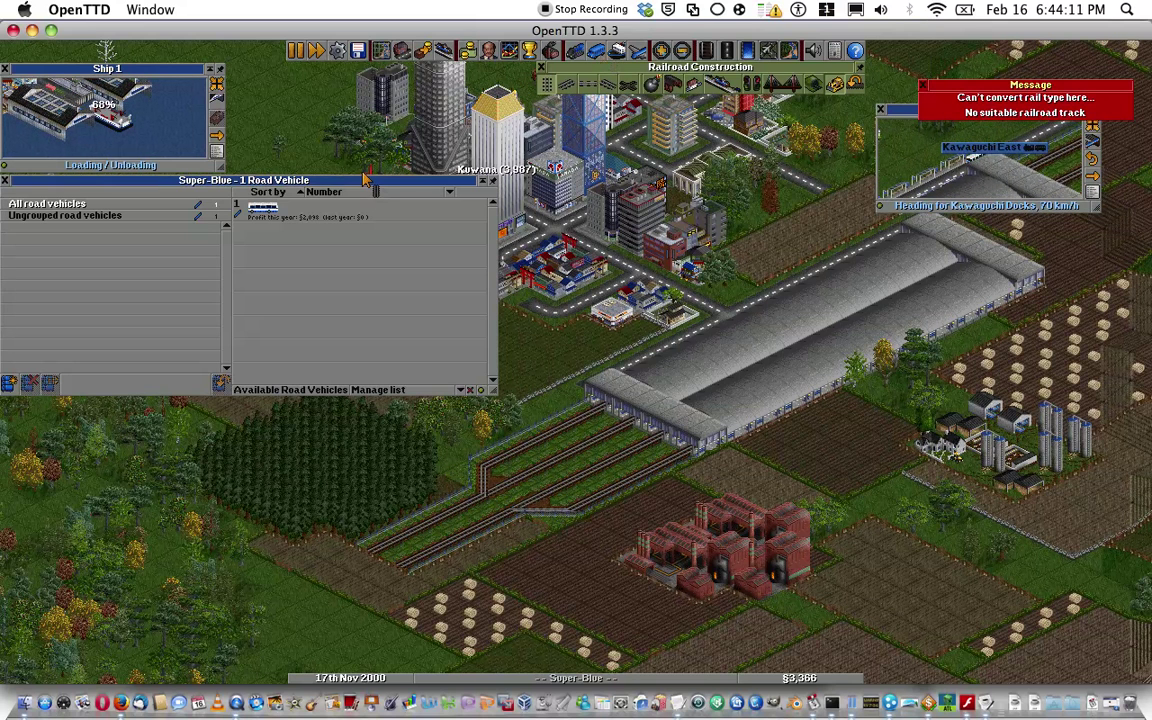
drag(383, 181, 670, 355)
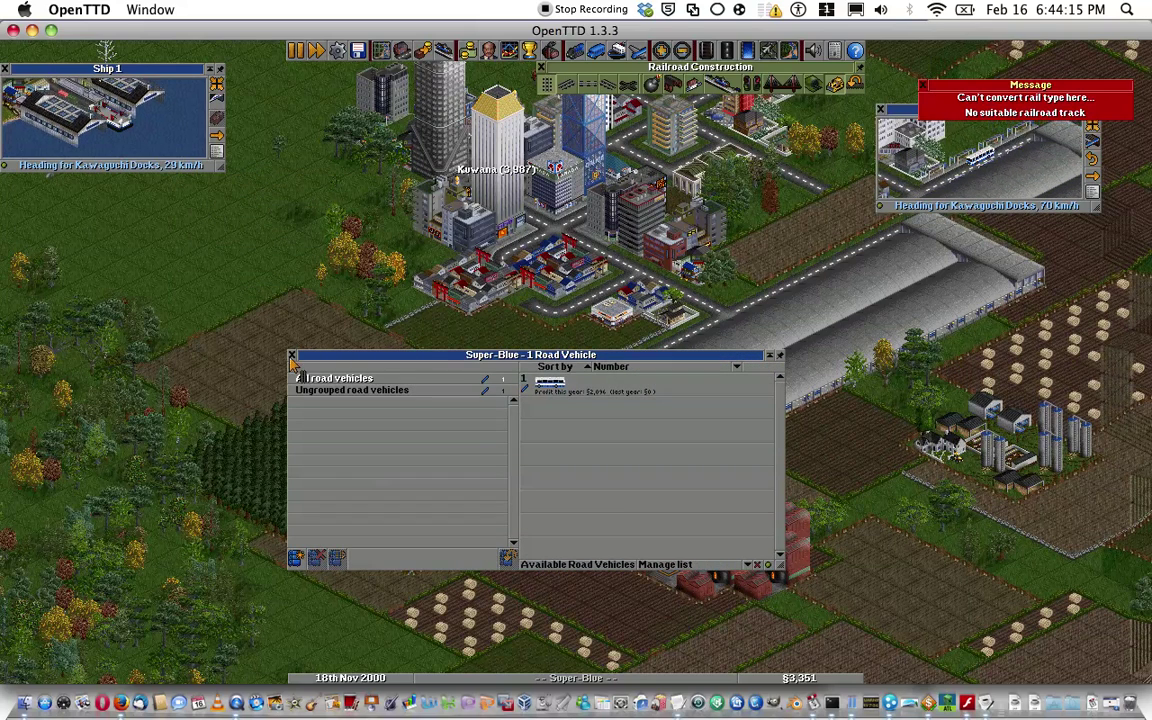
Dismiss the road vehicle list and place three junction pieces on the tracks by the forest.
click(291, 355)
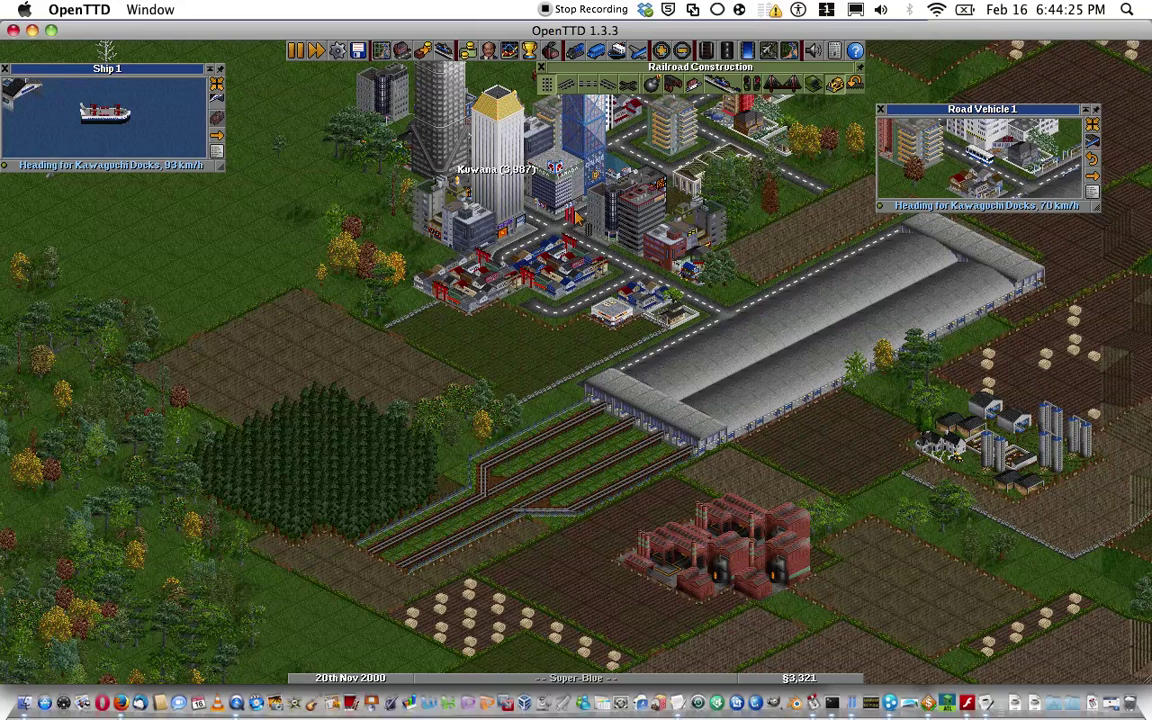
click(483, 515)
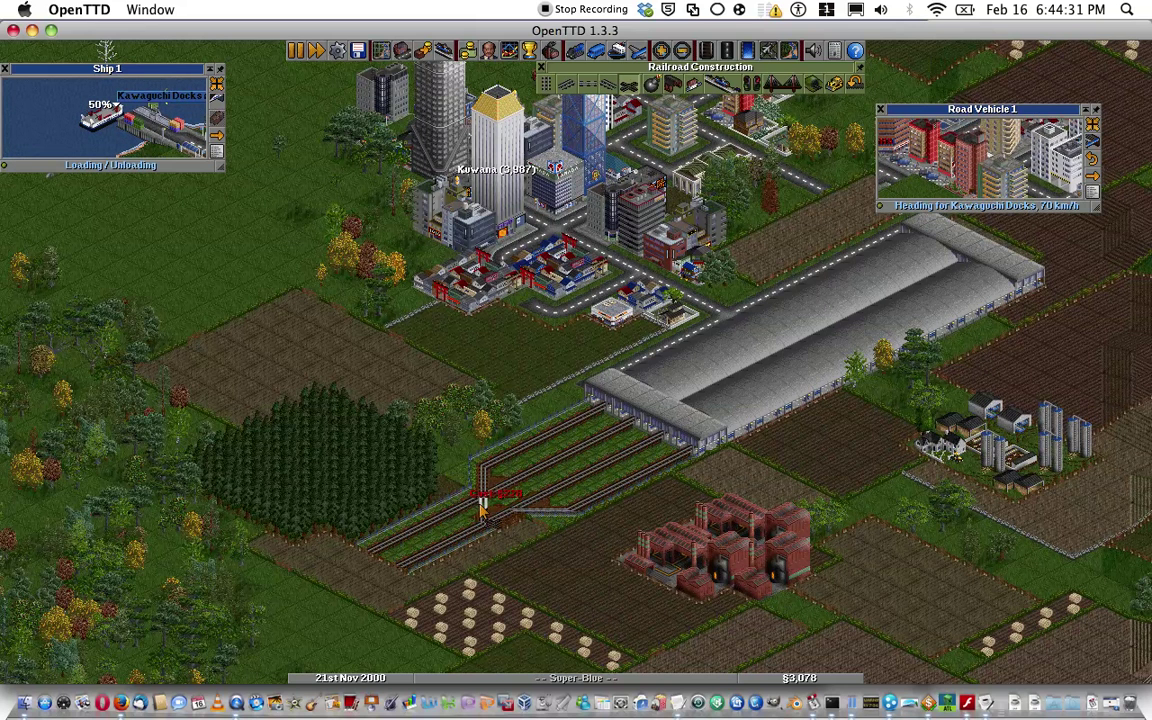
click(456, 505)
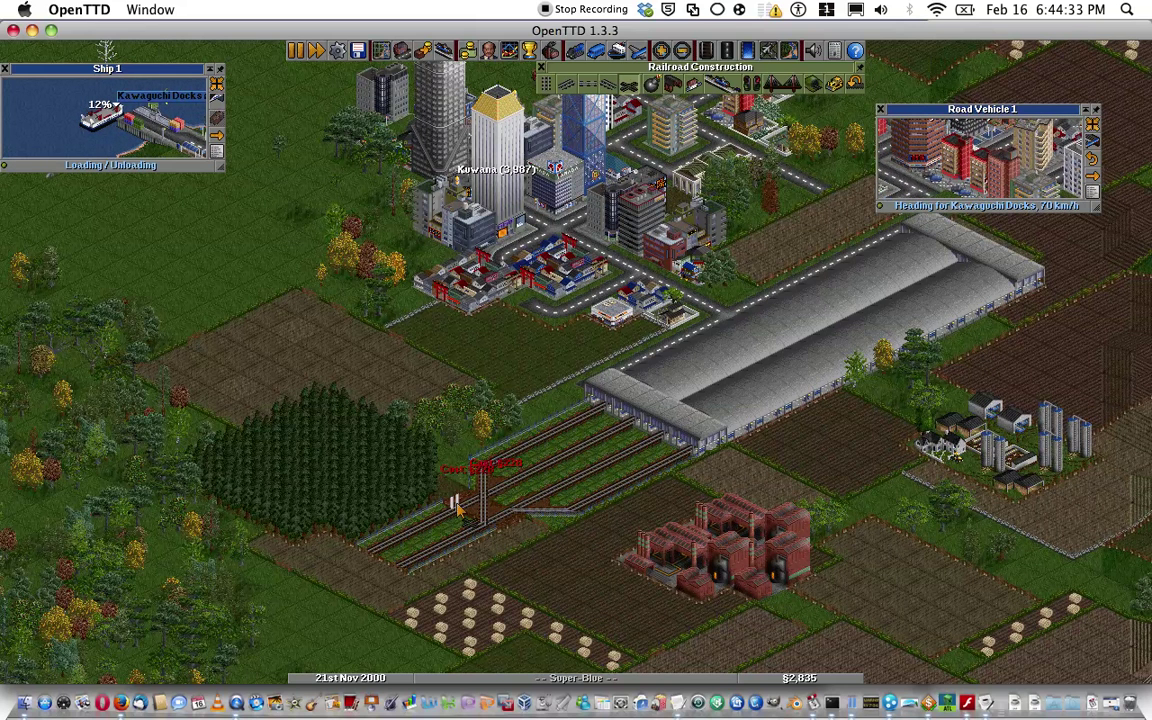
click(500, 450)
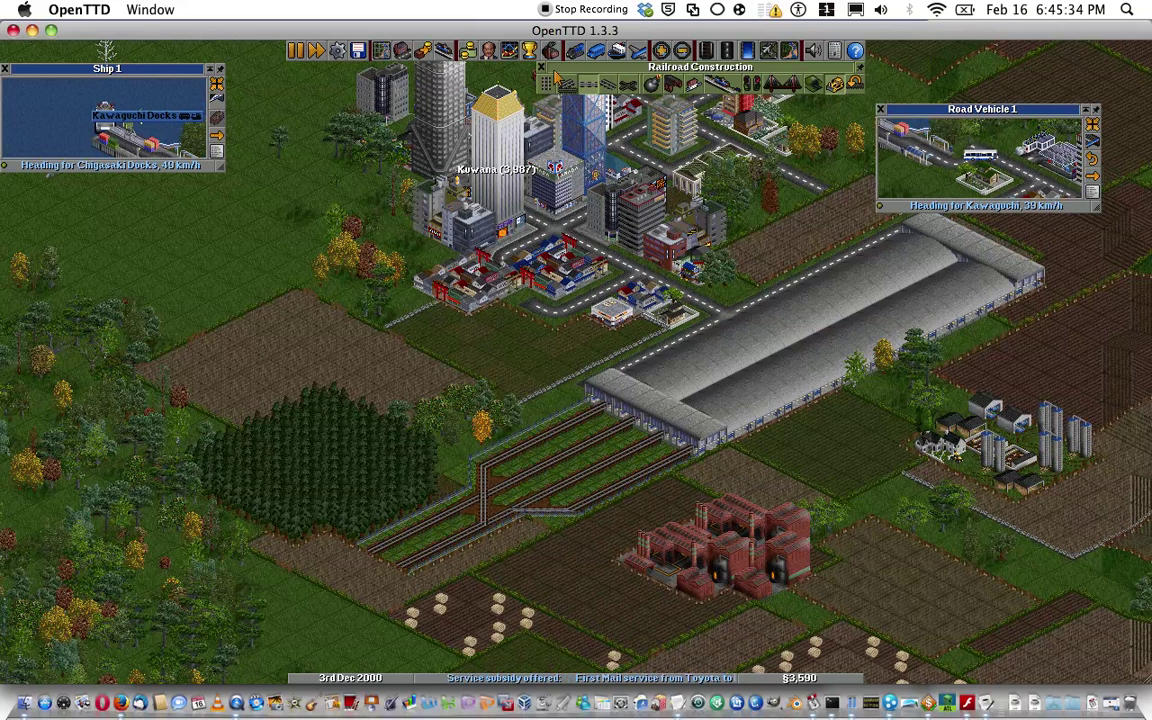
Reopen the railway construction tools and lay three connecting pieces between the parallel lines.
click(544, 67)
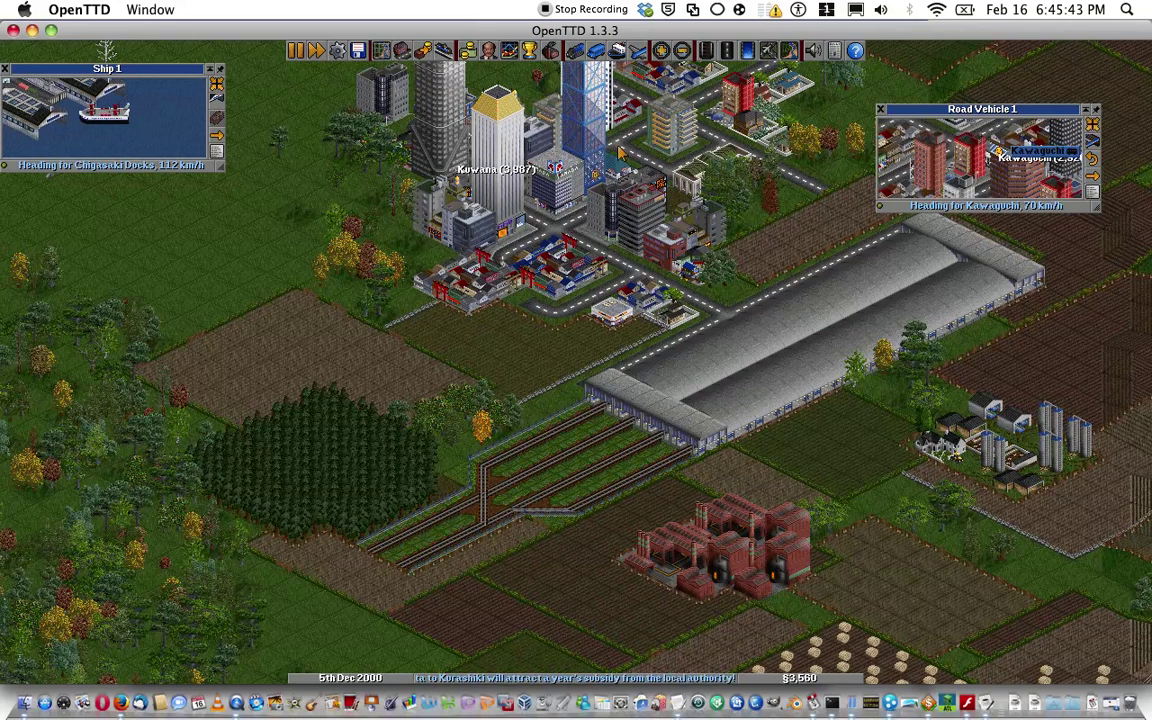
click(706, 52)
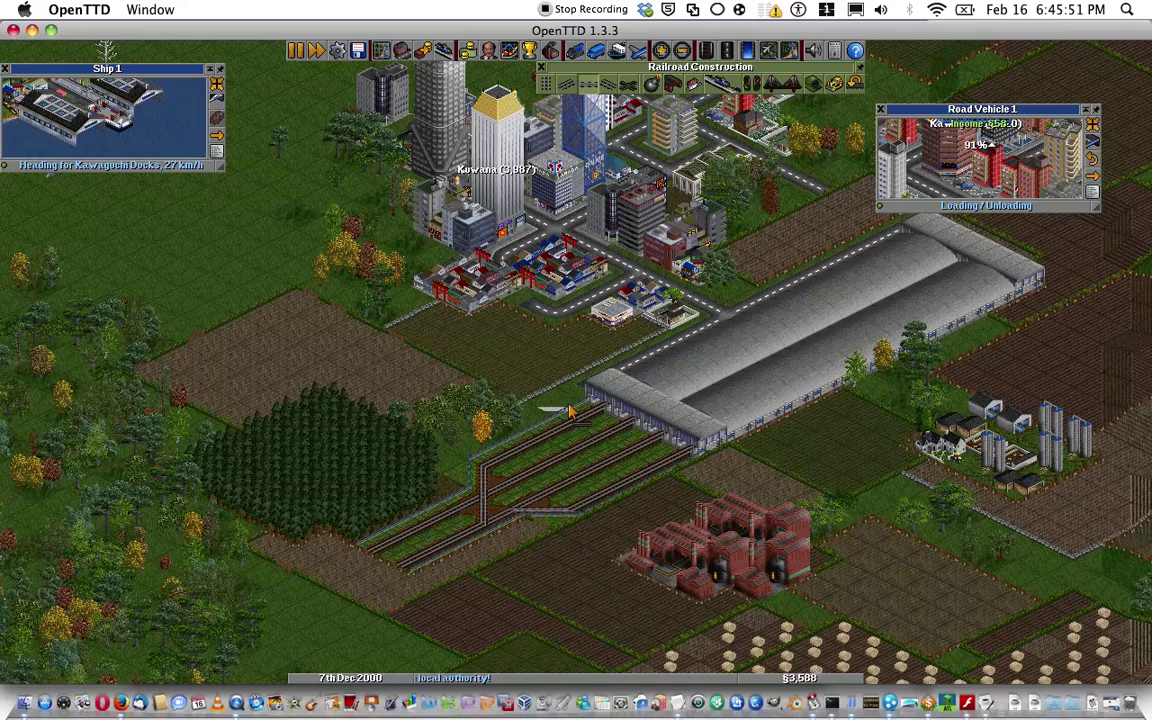
click(500, 508)
click(478, 512)
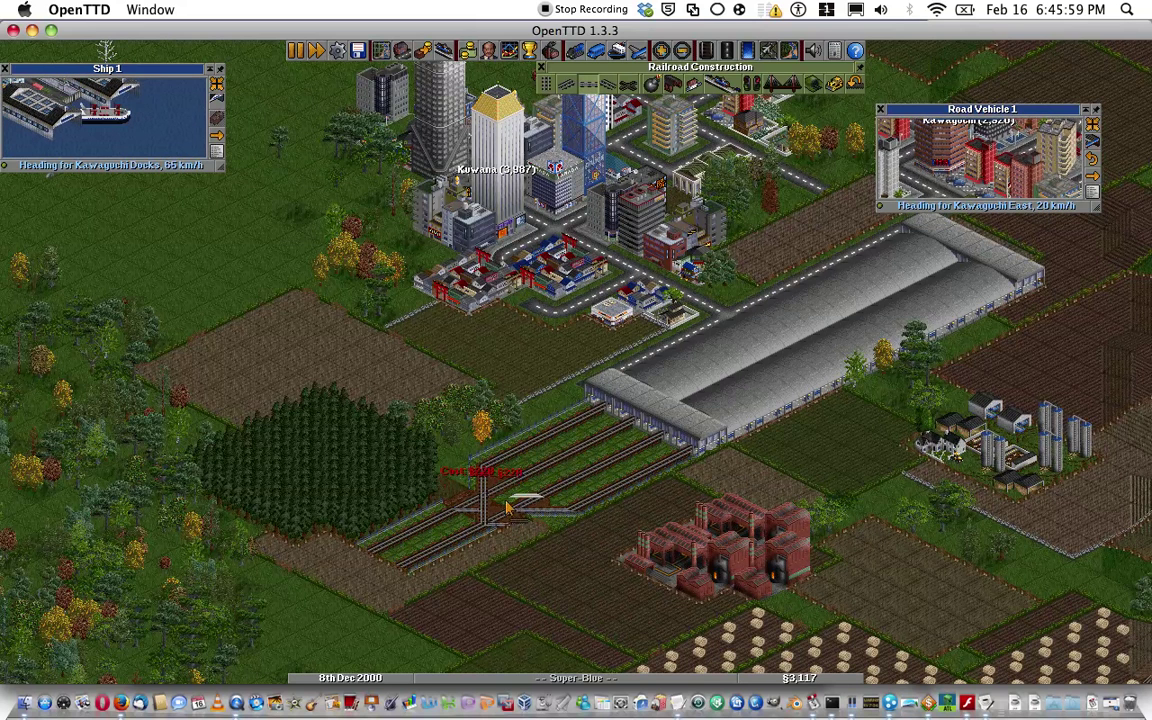
click(480, 470)
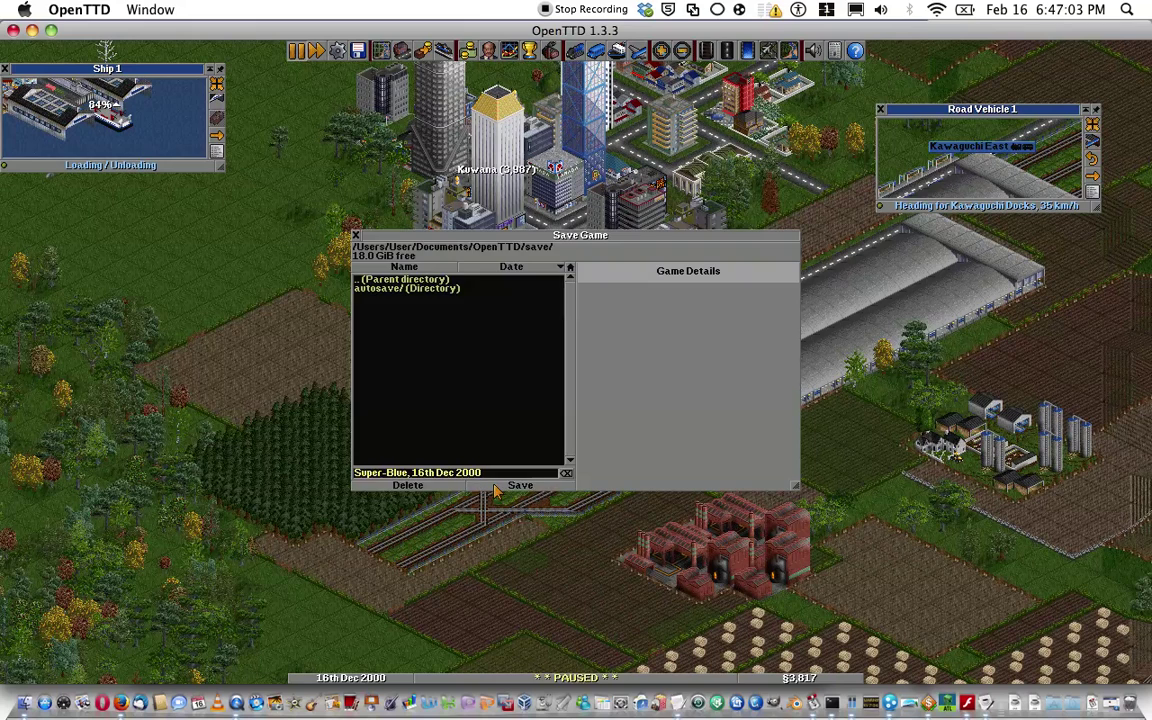
Save the Super-Blue game, then quit OpenTTD, confirming Yes.
click(514, 528)
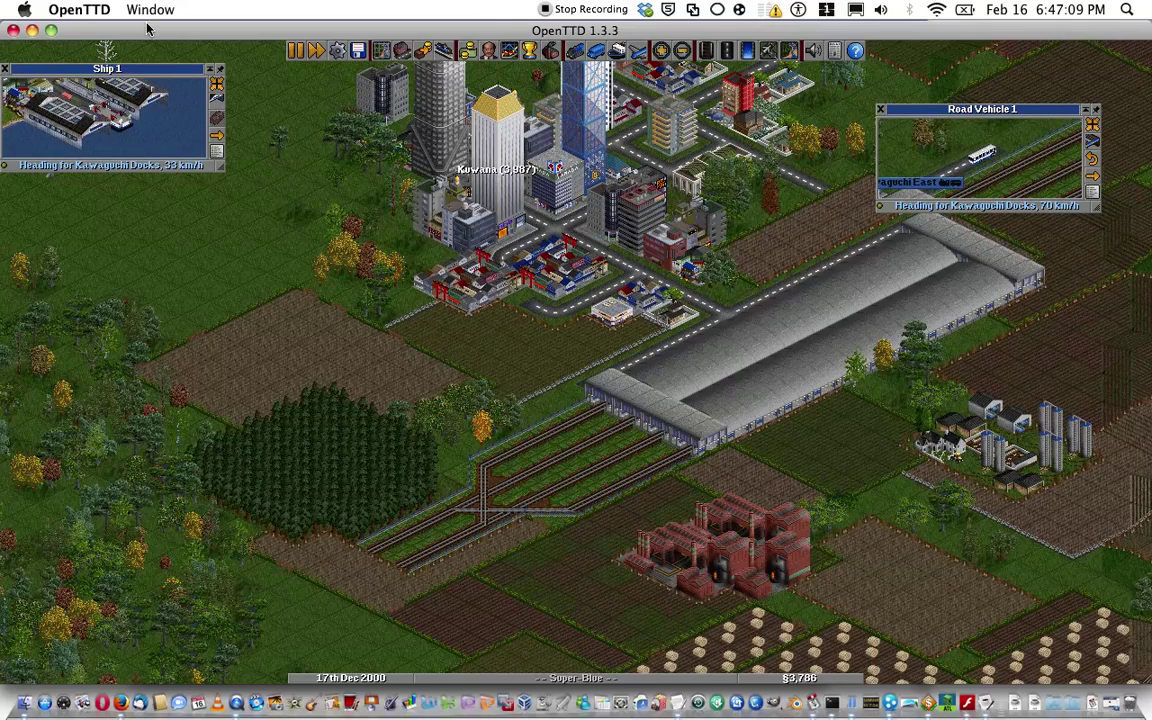
drag(147, 29, 187, 28)
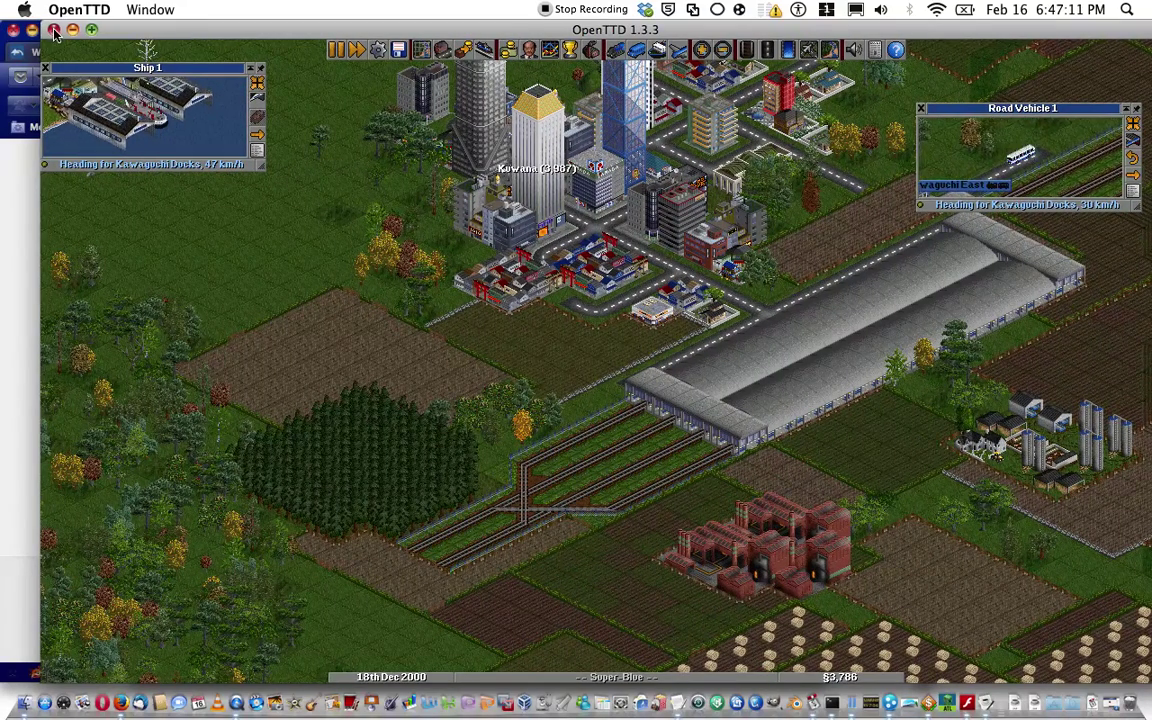
click(54, 30)
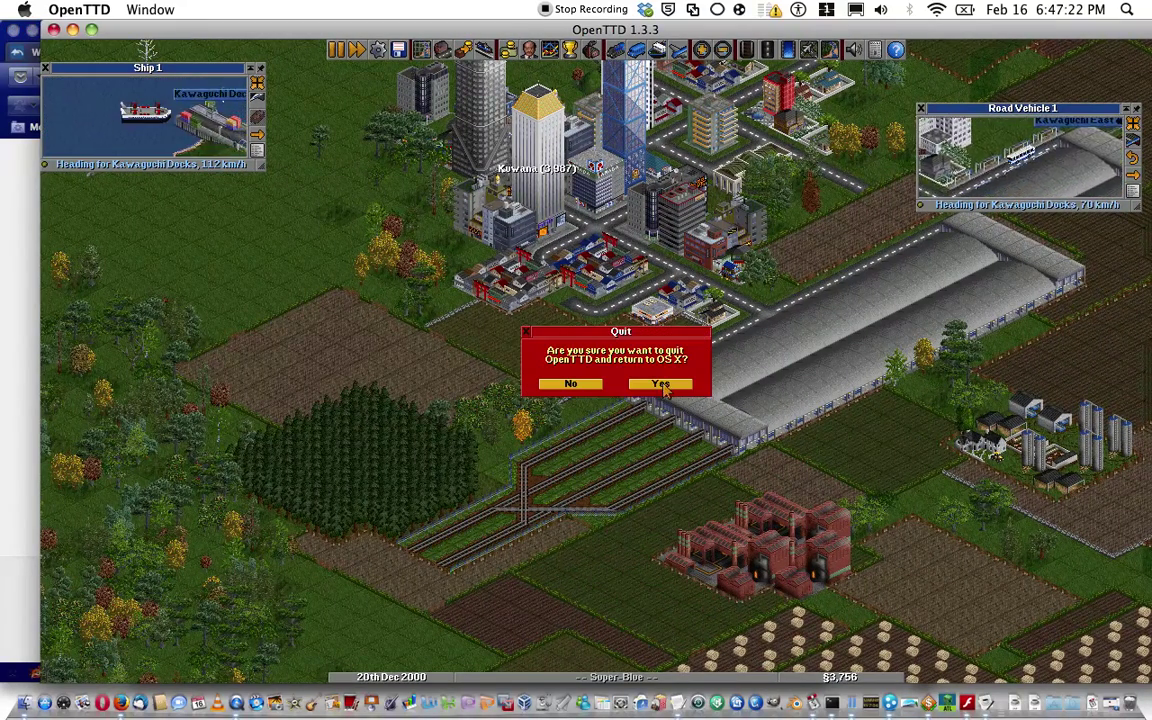
click(661, 384)
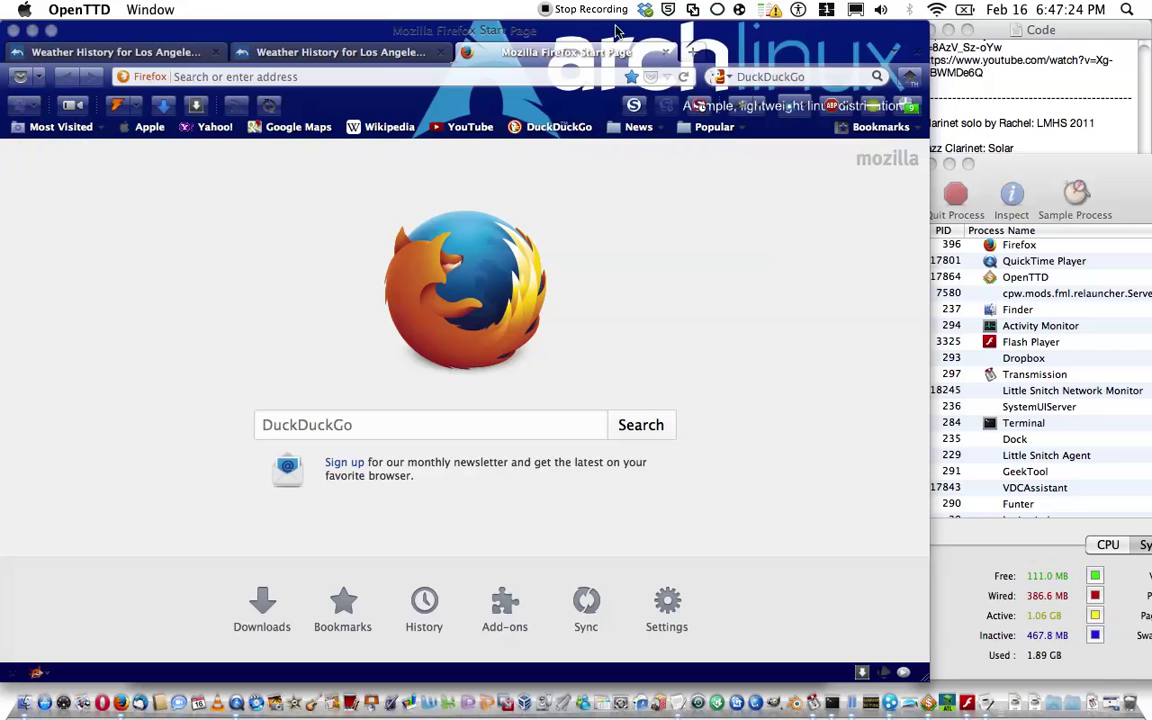